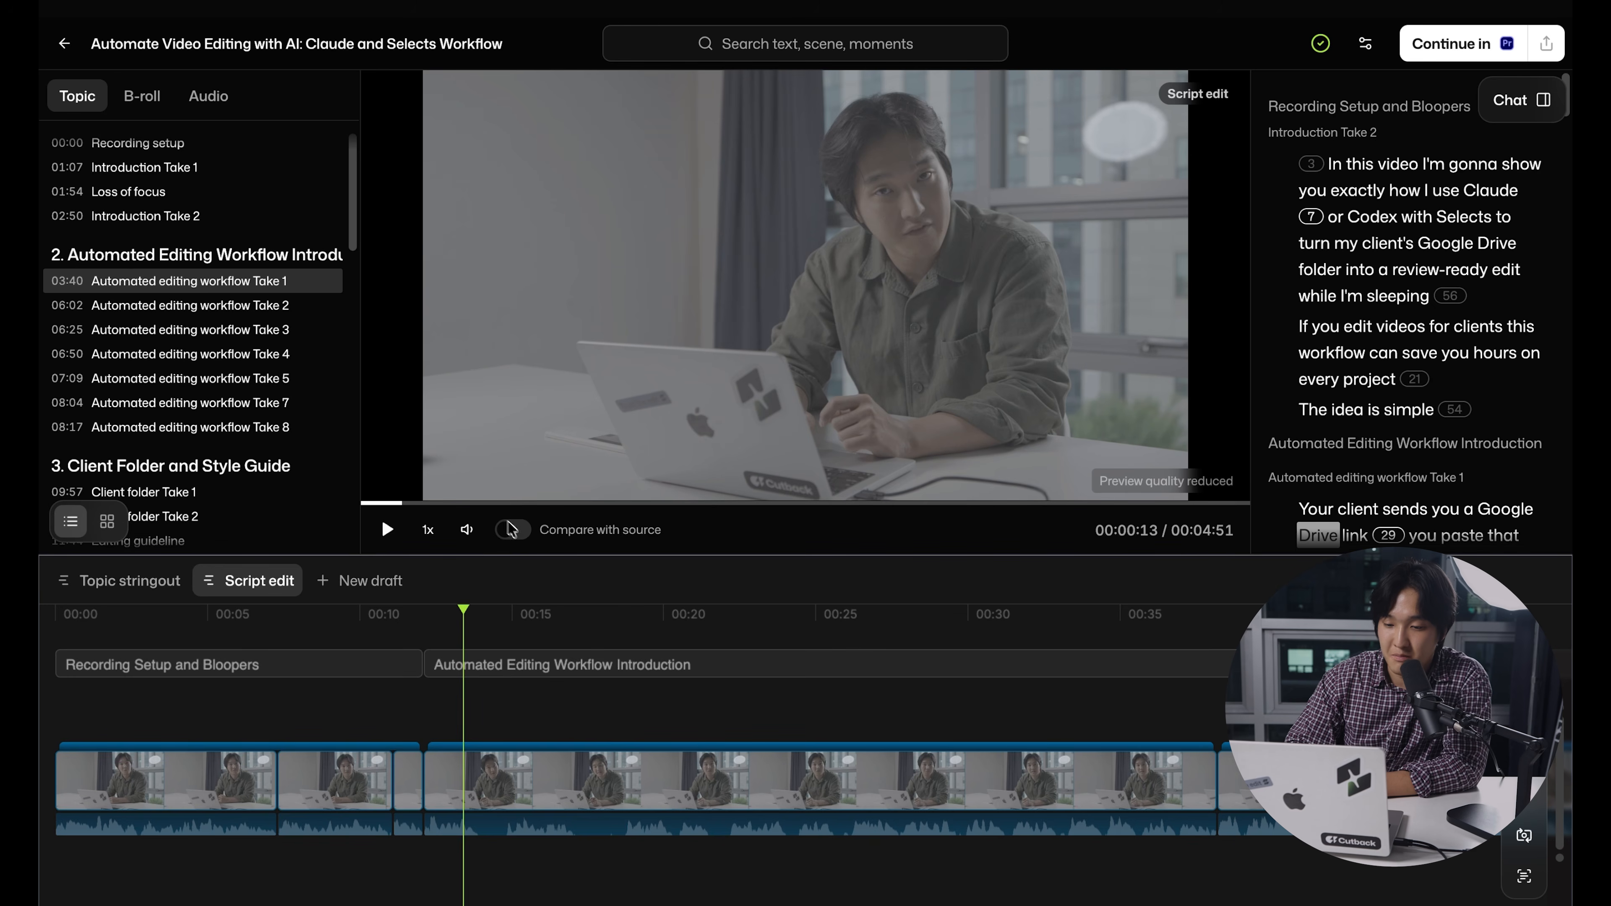
Turn on source comparison for the script edit and open the take review for the Recording Setup and Bloopers section
{"action": "left_click", "coordinate": [512, 529]}
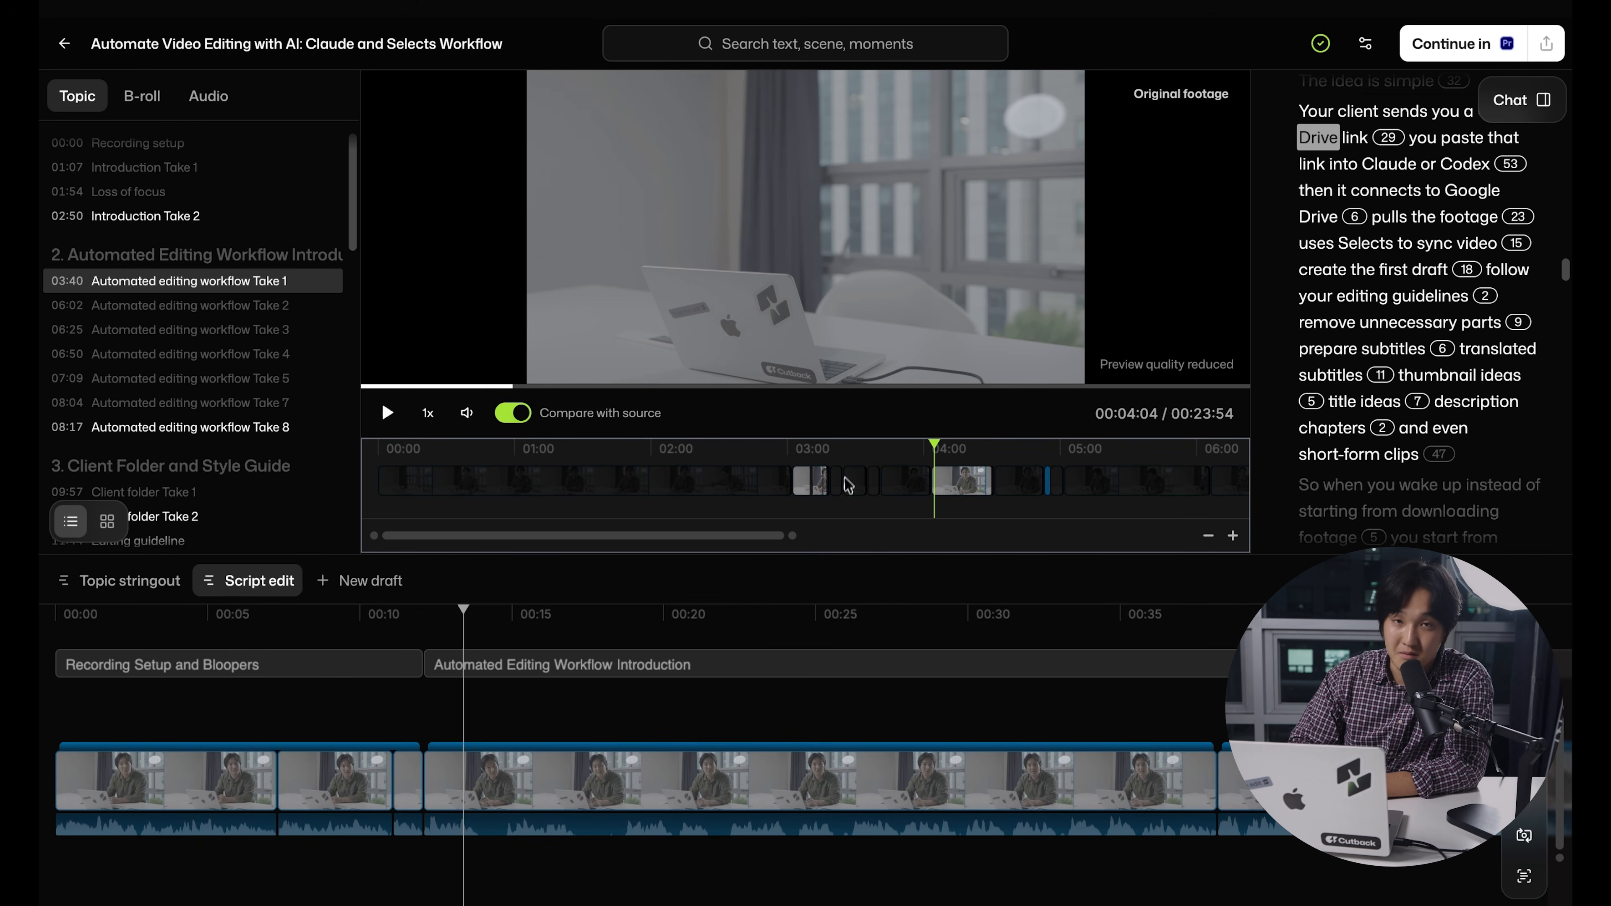
{"action": "left_click", "coordinate": [210, 583]}
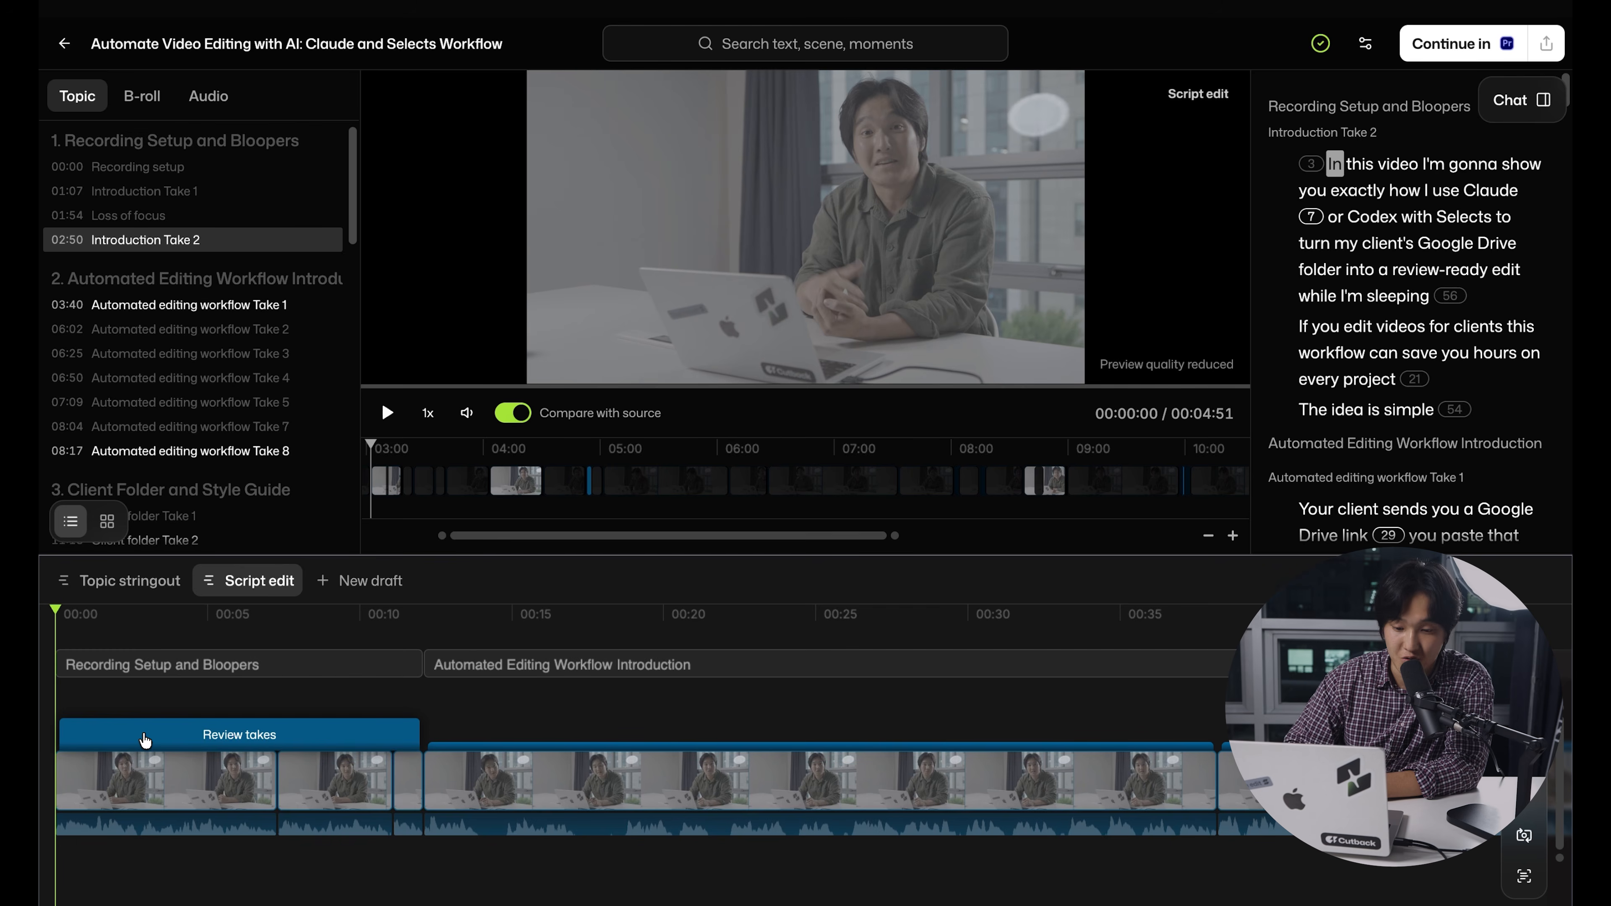
{"action": "left_click", "coordinate": [145, 738]}
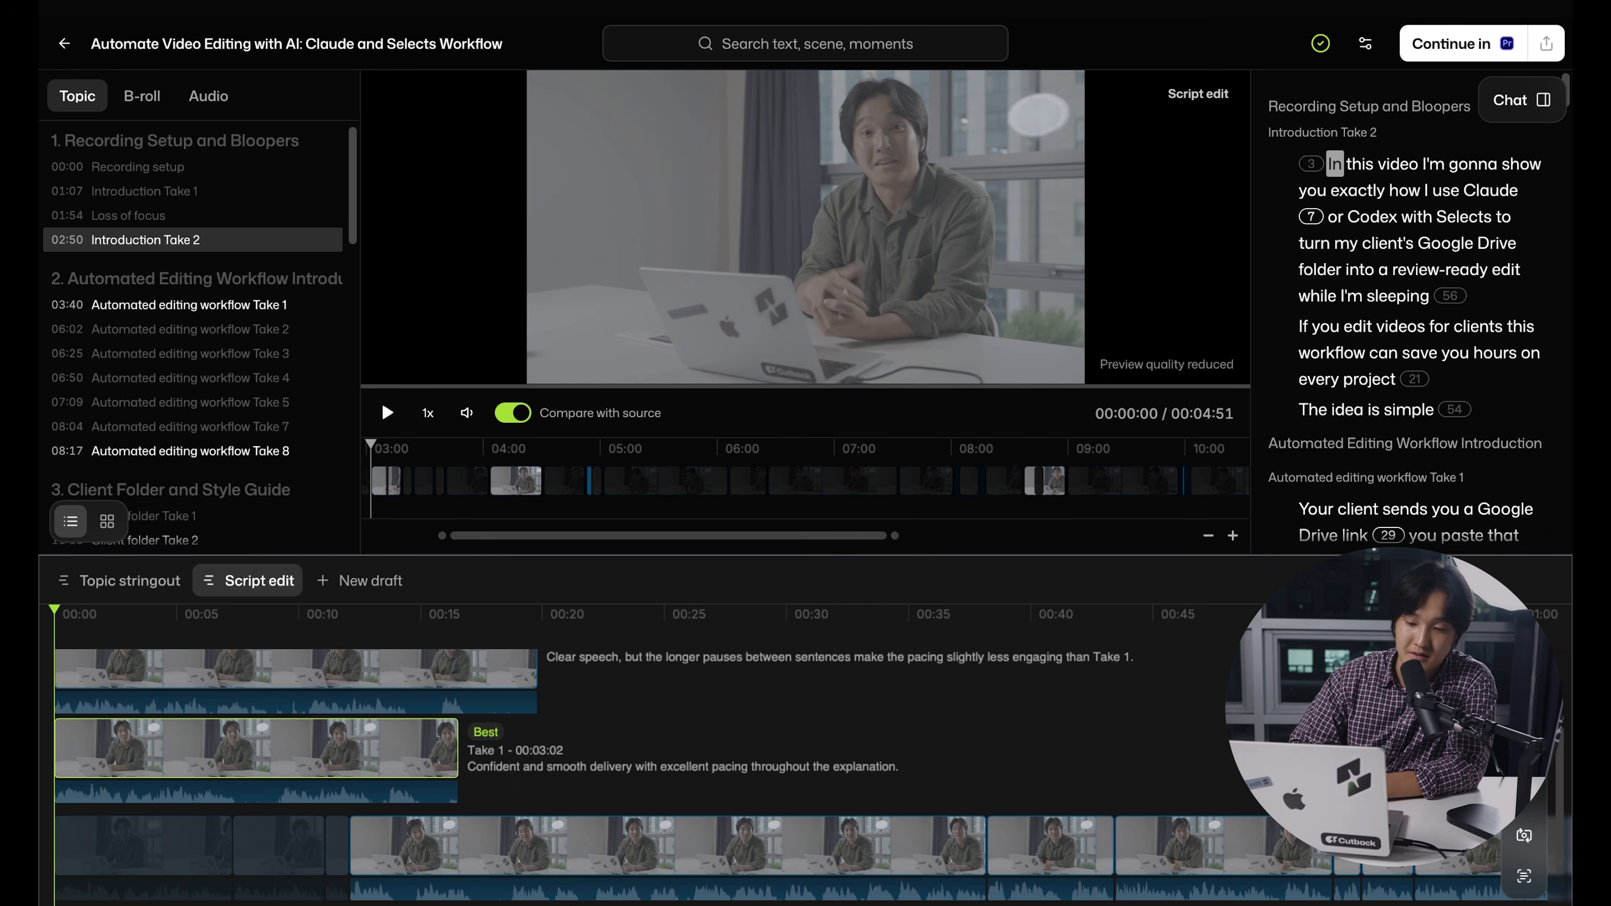
{"action": "scroll", "coordinate": [761, 778], "scroll_direction": "up", "scroll_amount": 2}
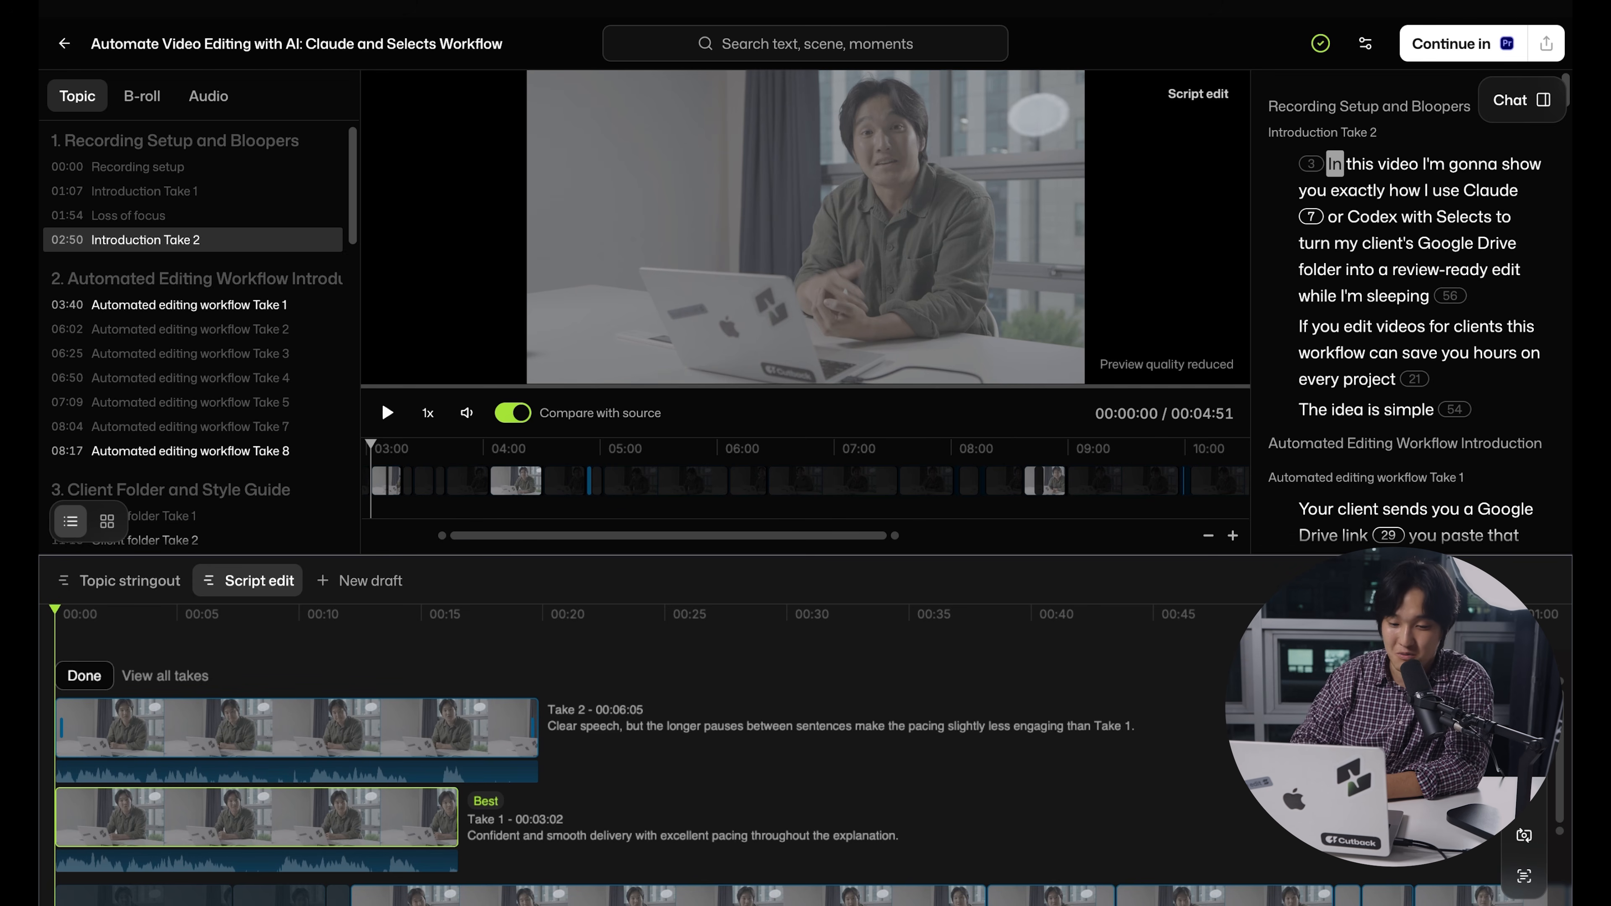
Choose Take 2 for the opening section and play it back for about nine seconds
{"action": "left_click", "coordinate": [297, 728]}
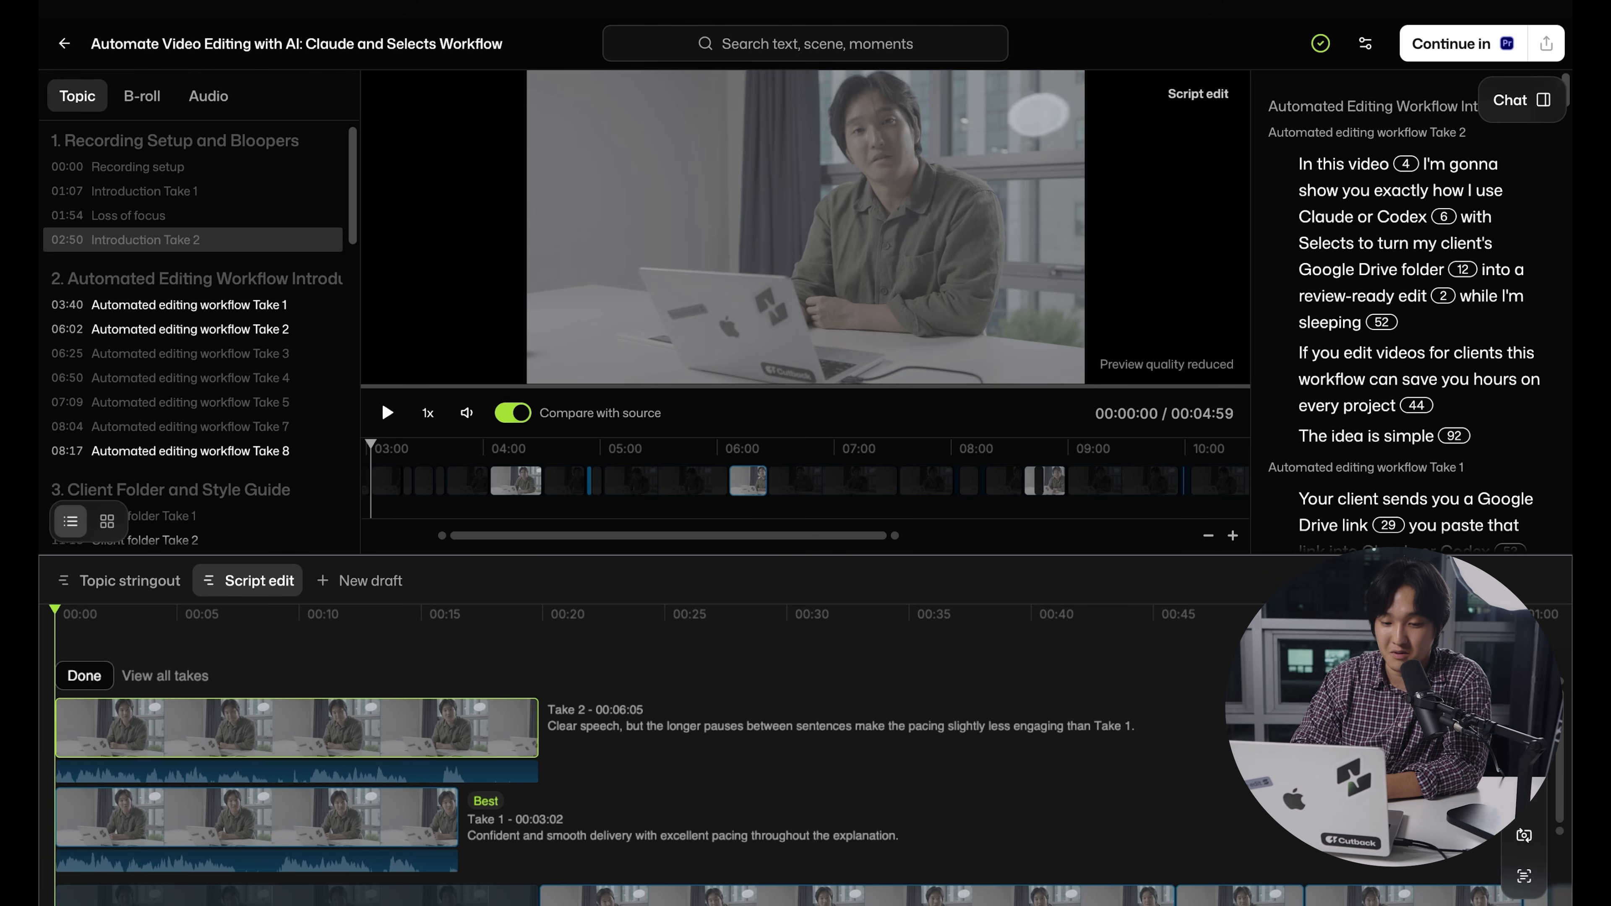
{"action": "key", "text": "space"}
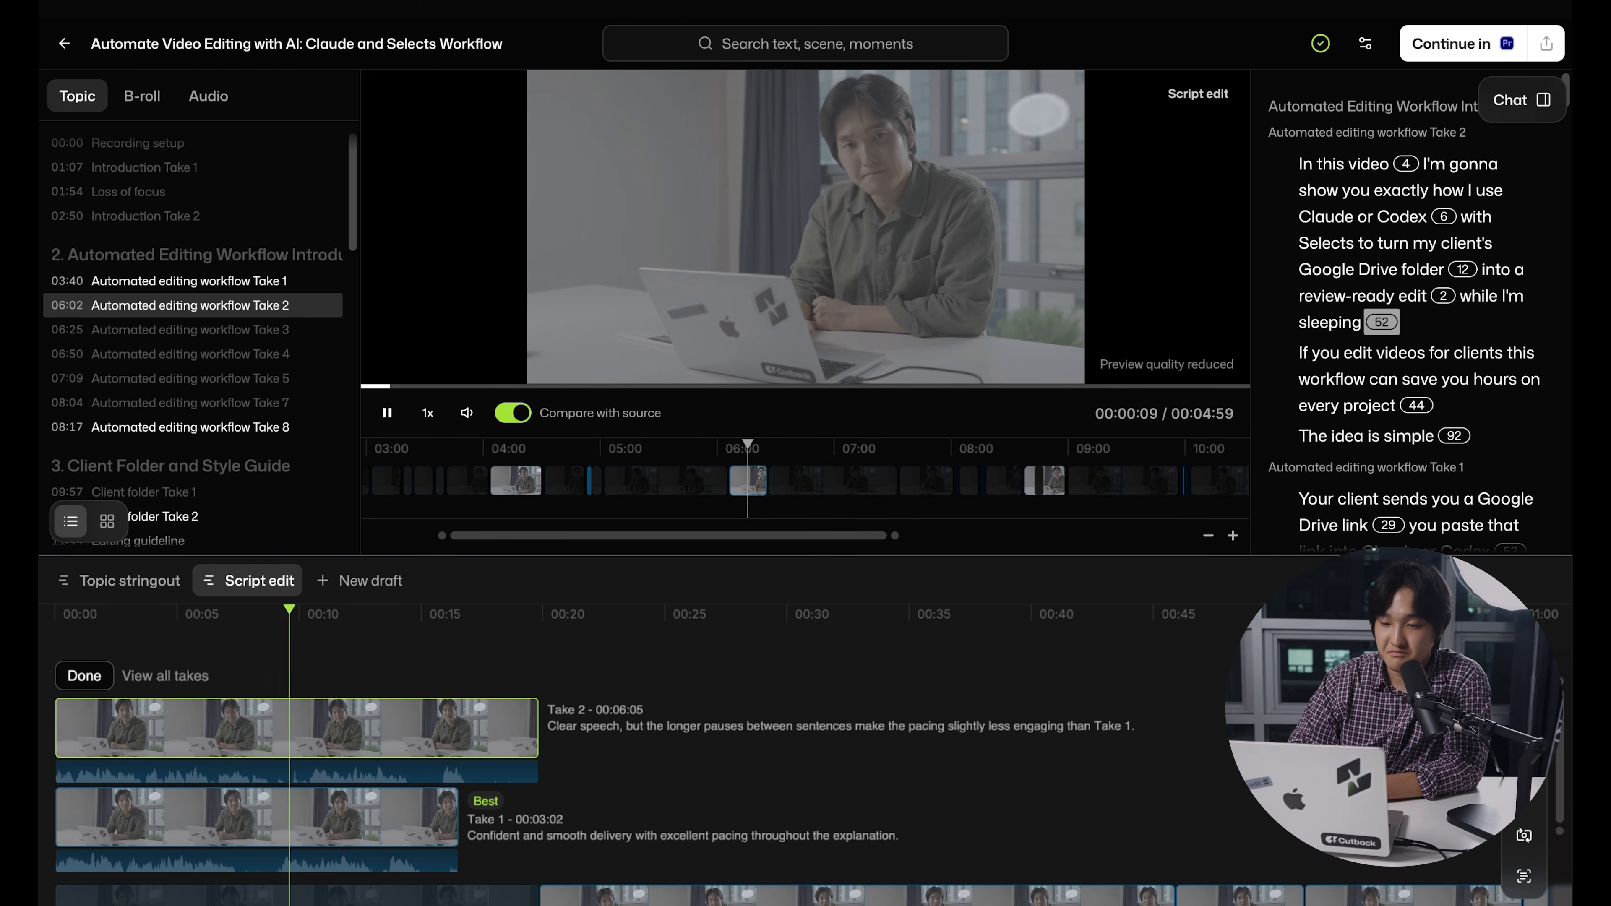
{"action": "key", "text": "space"}
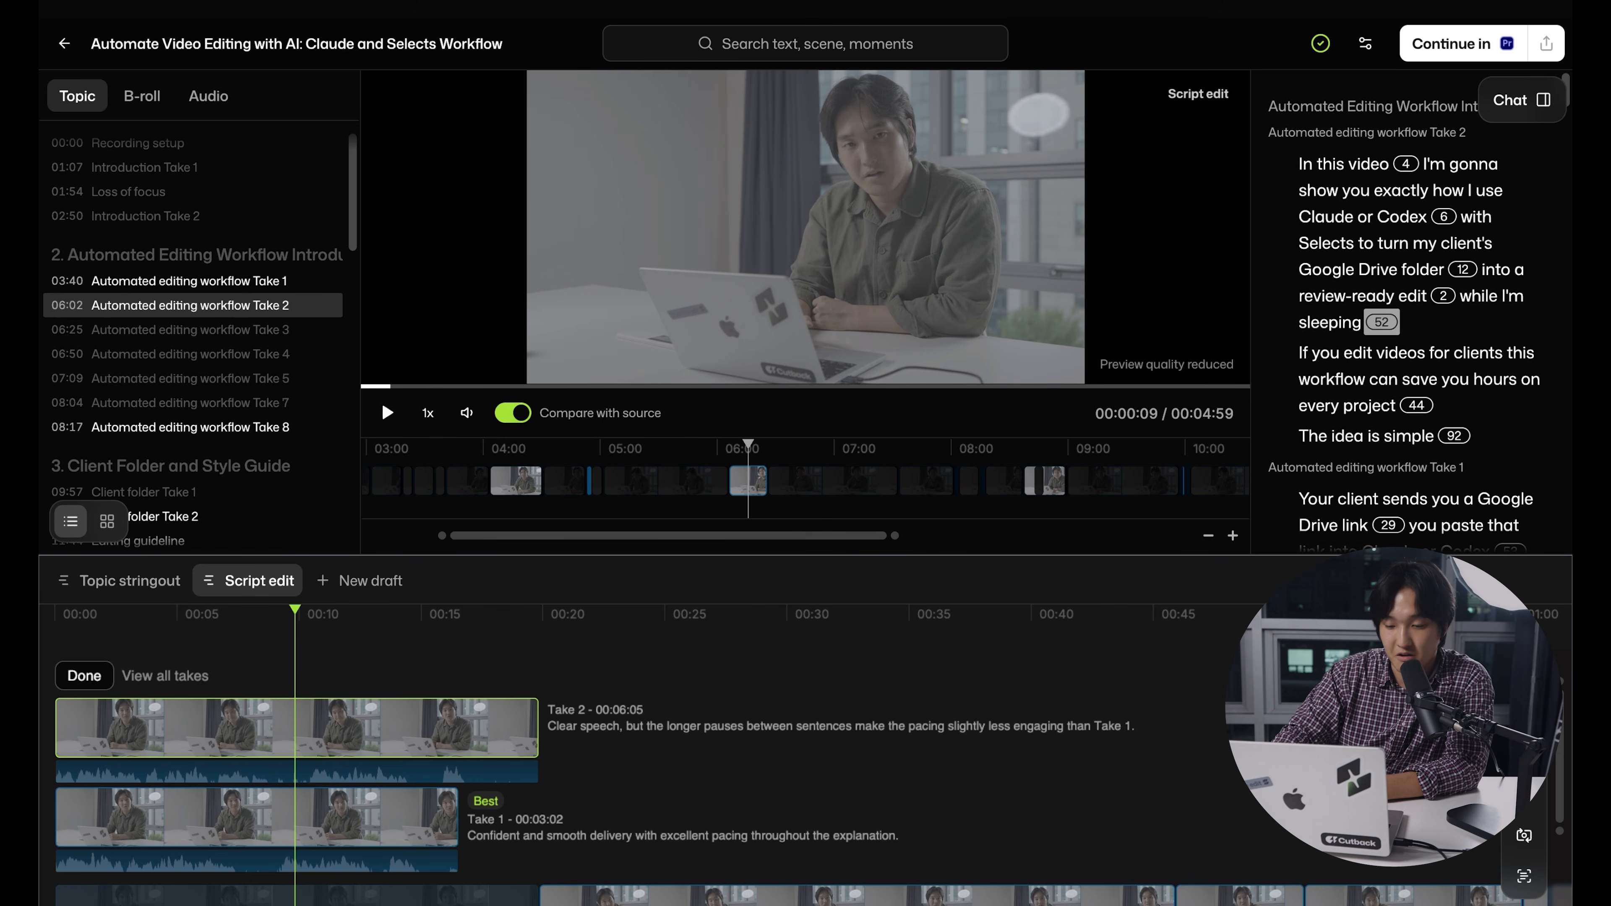
Switch the opening section back to Take 1 and finish the take review
{"action": "left_click", "coordinate": [266, 814]}
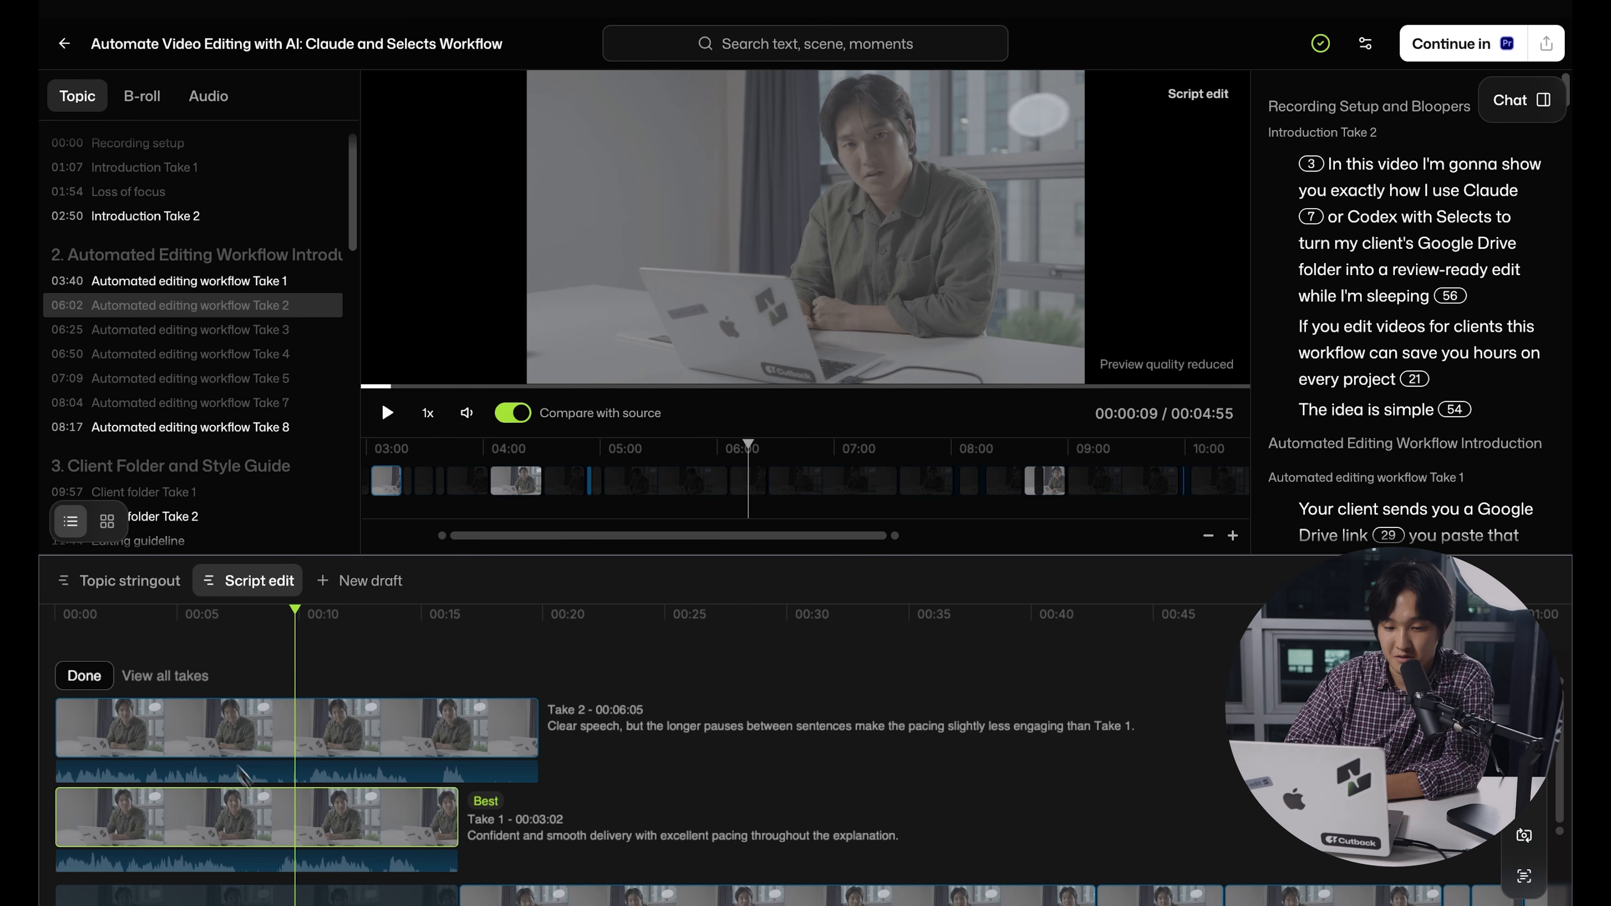
{"action": "left_click", "coordinate": [87, 673]}
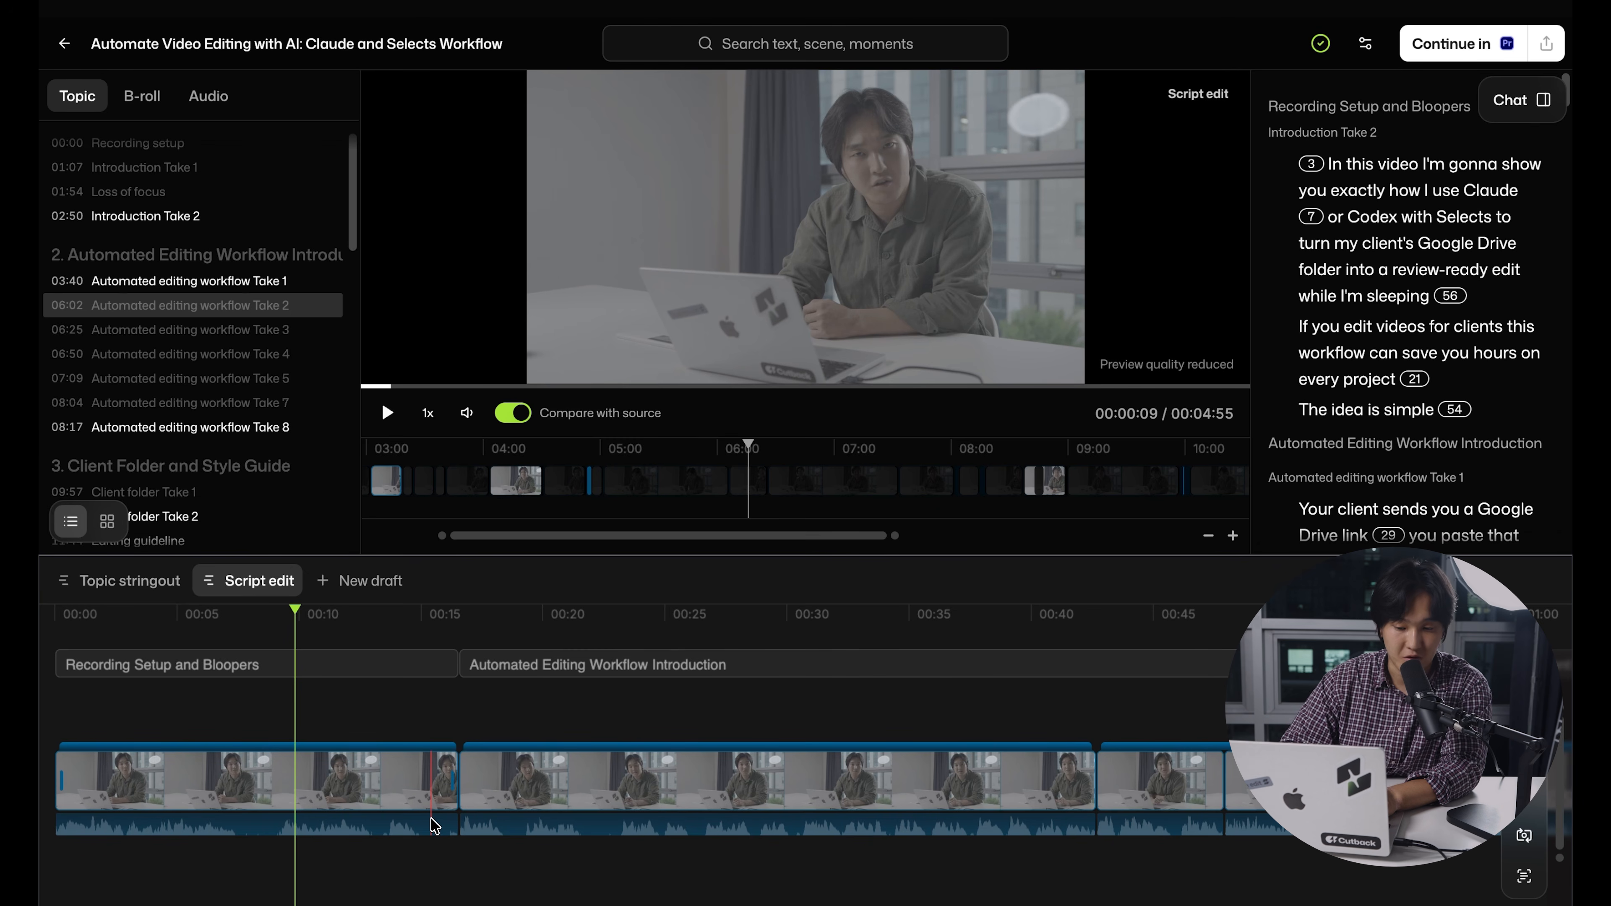
Split the opening clip at about 00:15, delete its short end piece and undo the deletion
{"action": "left_click", "coordinate": [431, 794]}
{"action": "key", "text": "v"}
{"action": "scroll", "coordinate": [445, 816], "scroll_direction": "up", "scroll_amount": 5}
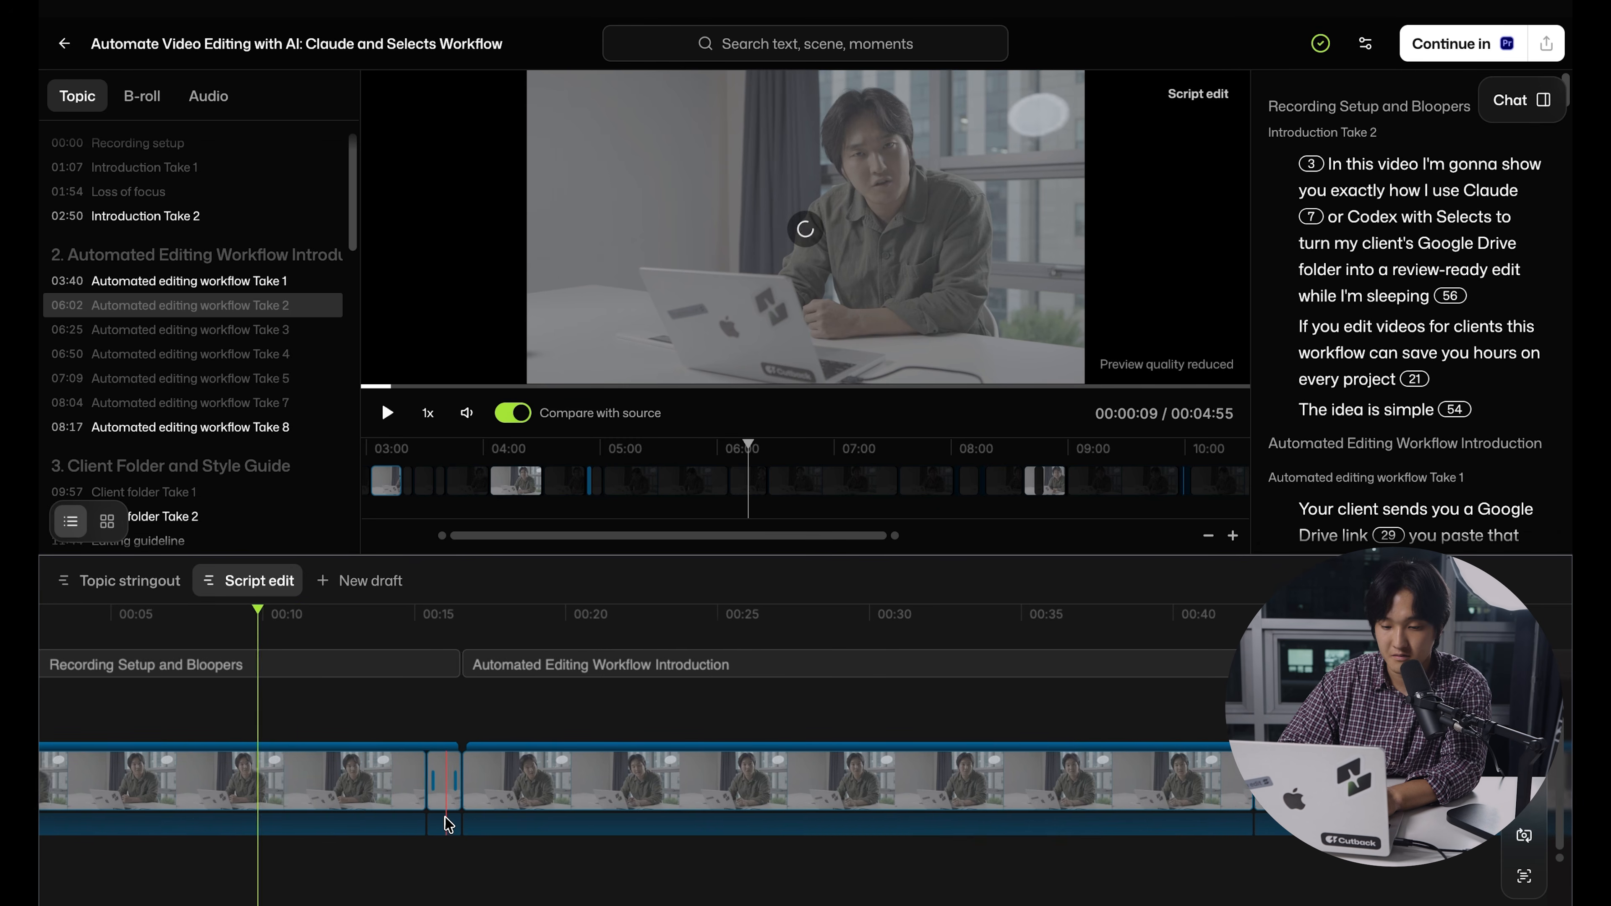
{"action": "left_click", "coordinate": [452, 796]}
{"action": "key", "text": "Delete"}
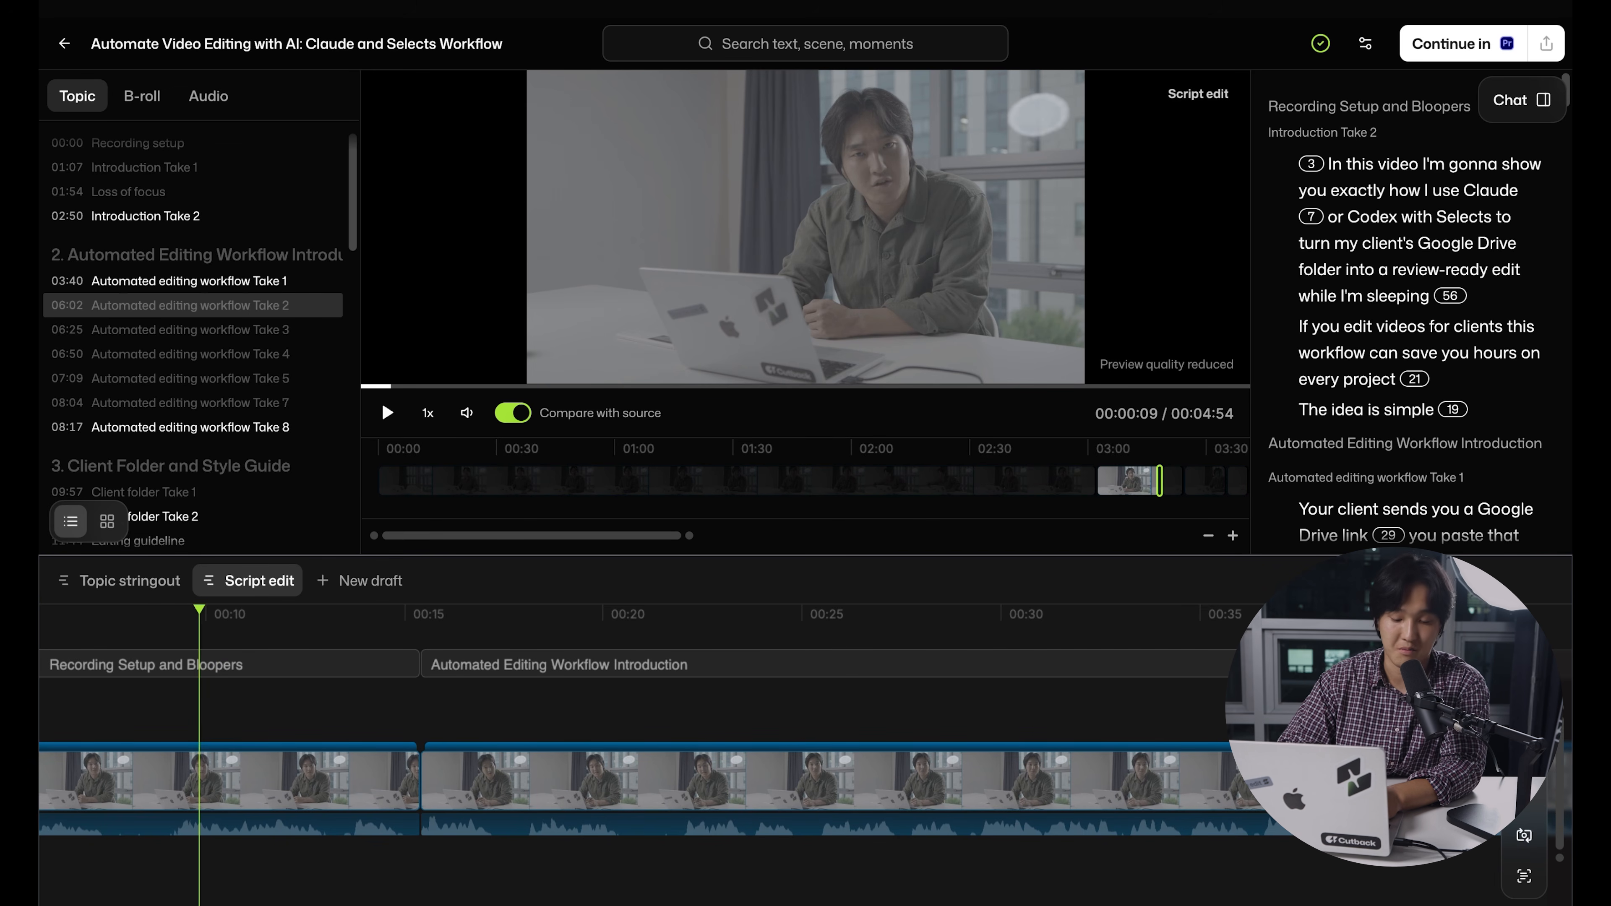
{"action": "key", "text": "ctrl+z"}
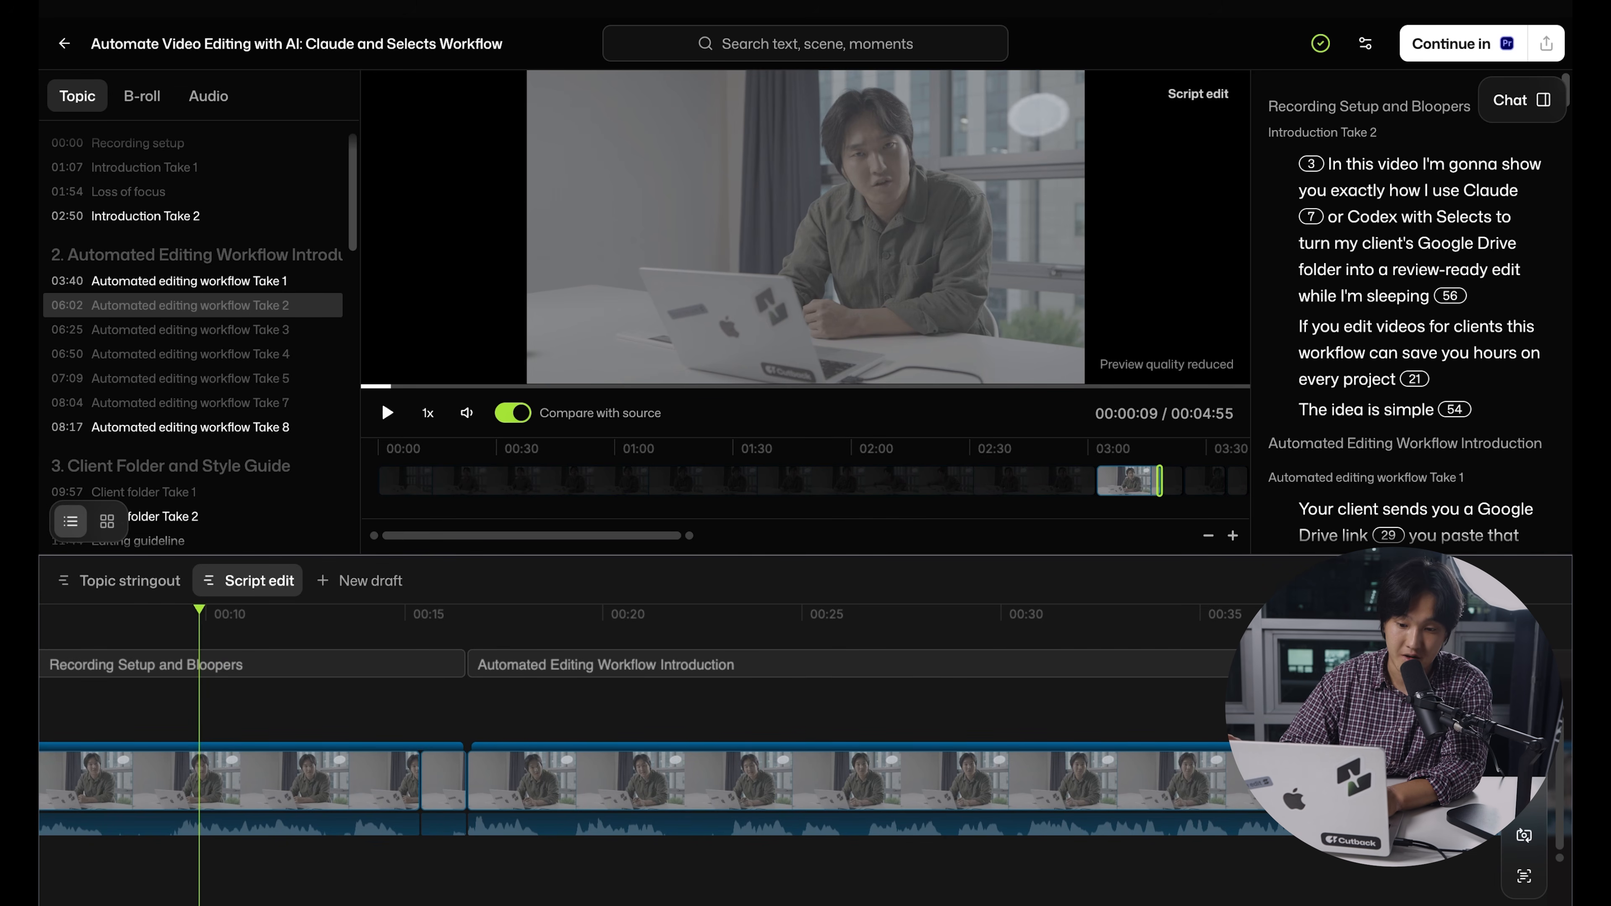
Try extending the end of the opening clip just before the Automated Editing Workflow Introduction section
{"action": "left_click", "coordinate": [573, 790]}
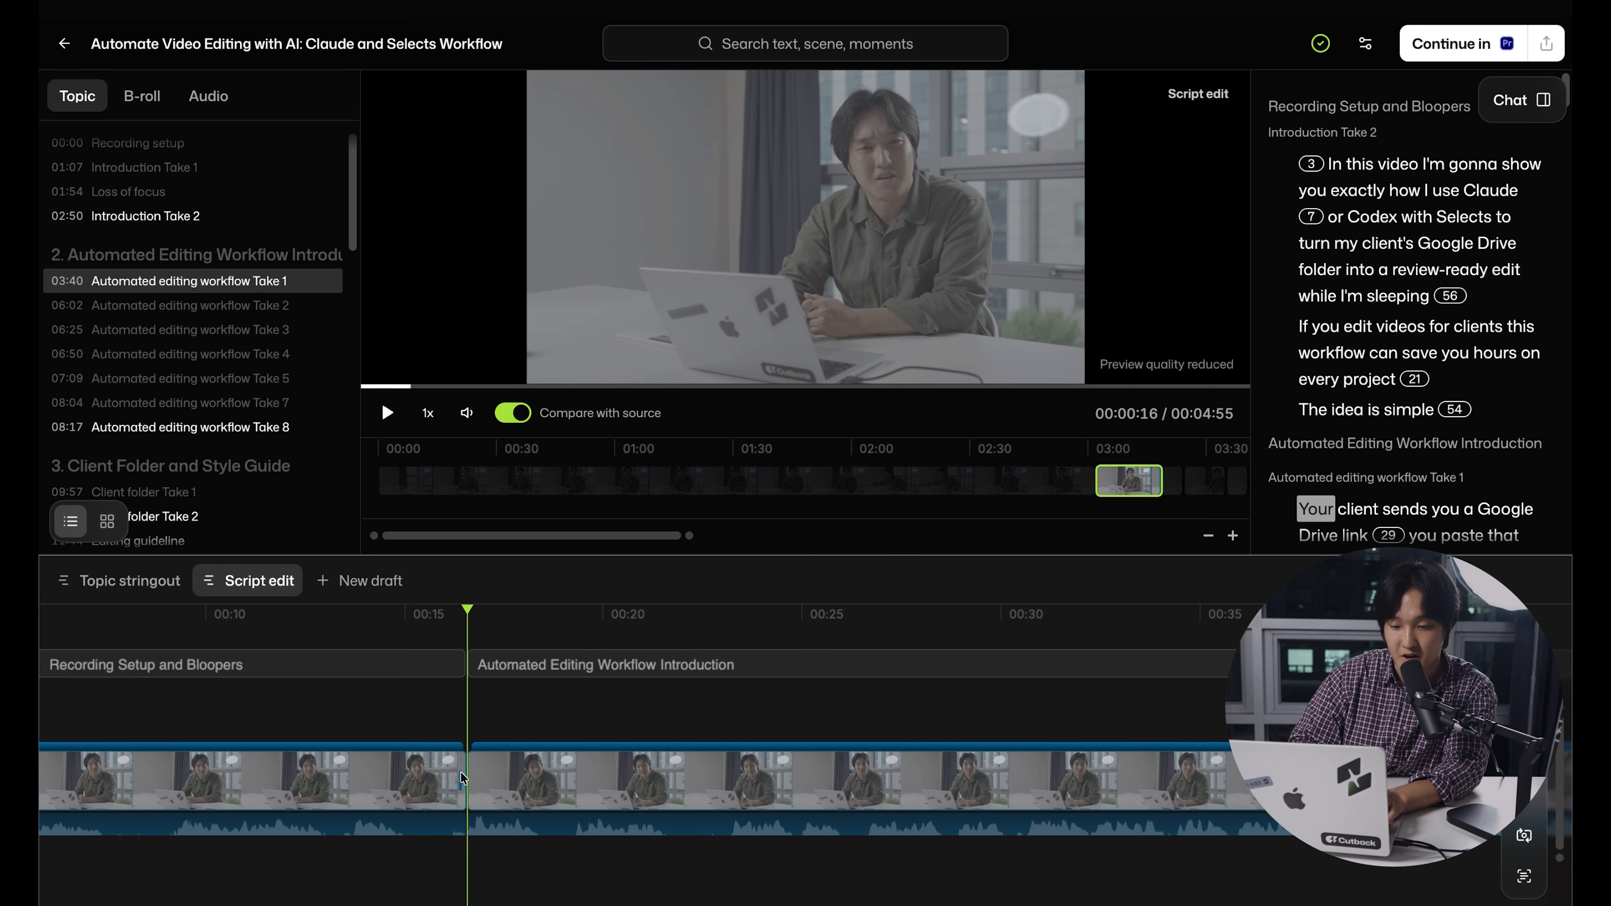
{"action": "left_click_drag", "start_coordinate": [461, 778], "coordinate": [472, 784]}
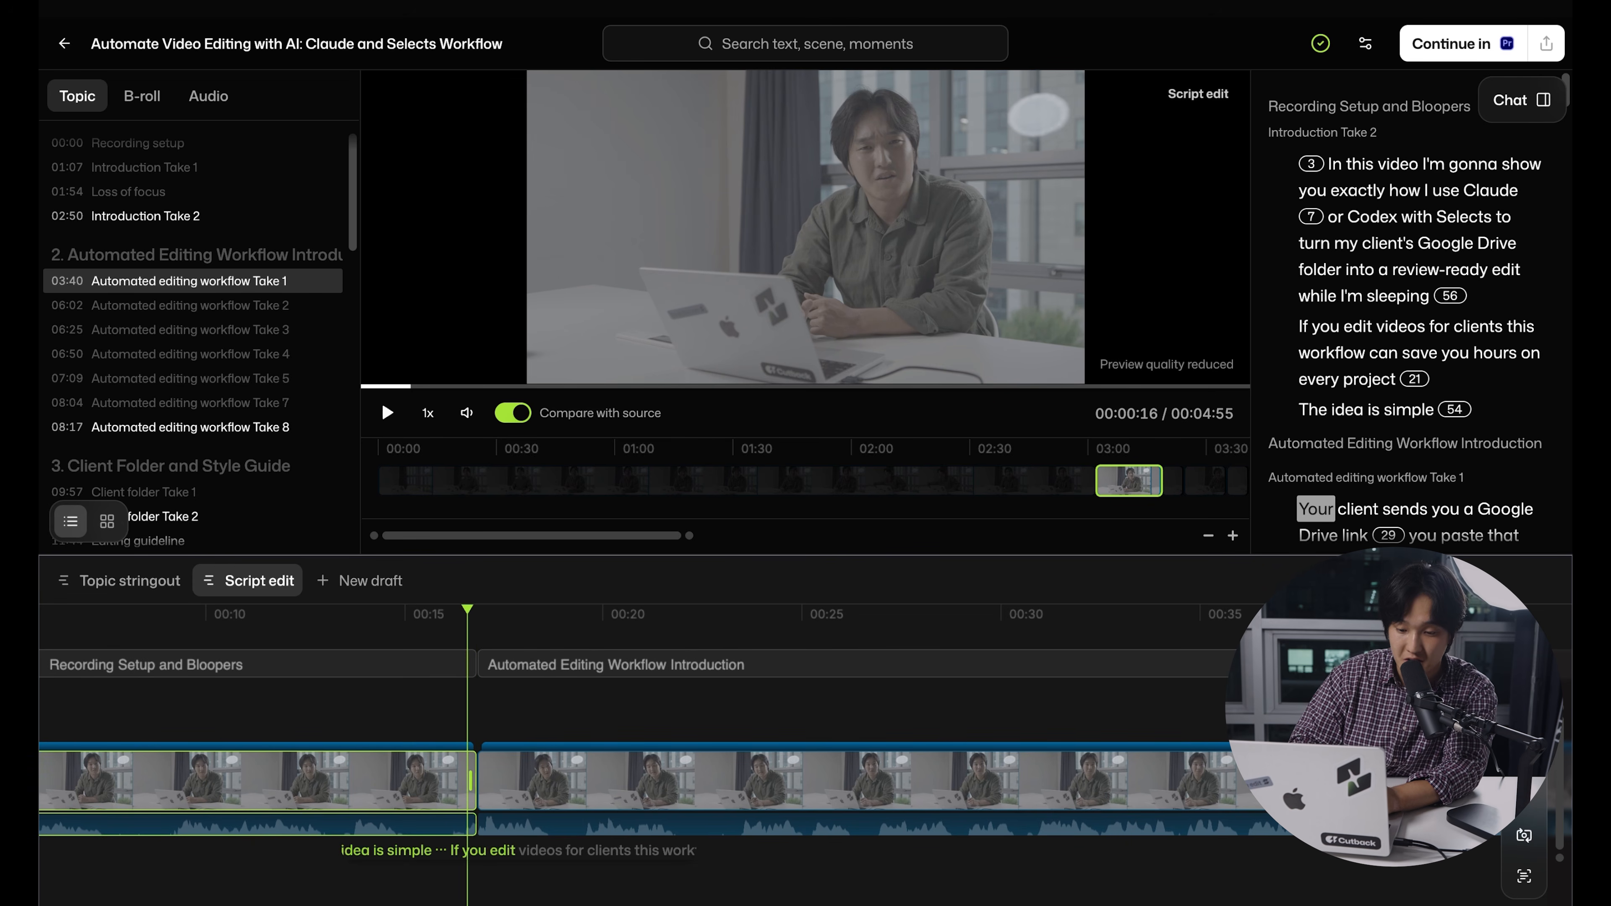
{"action": "left_click_drag", "start_coordinate": [472, 781], "coordinate": [603, 785]}
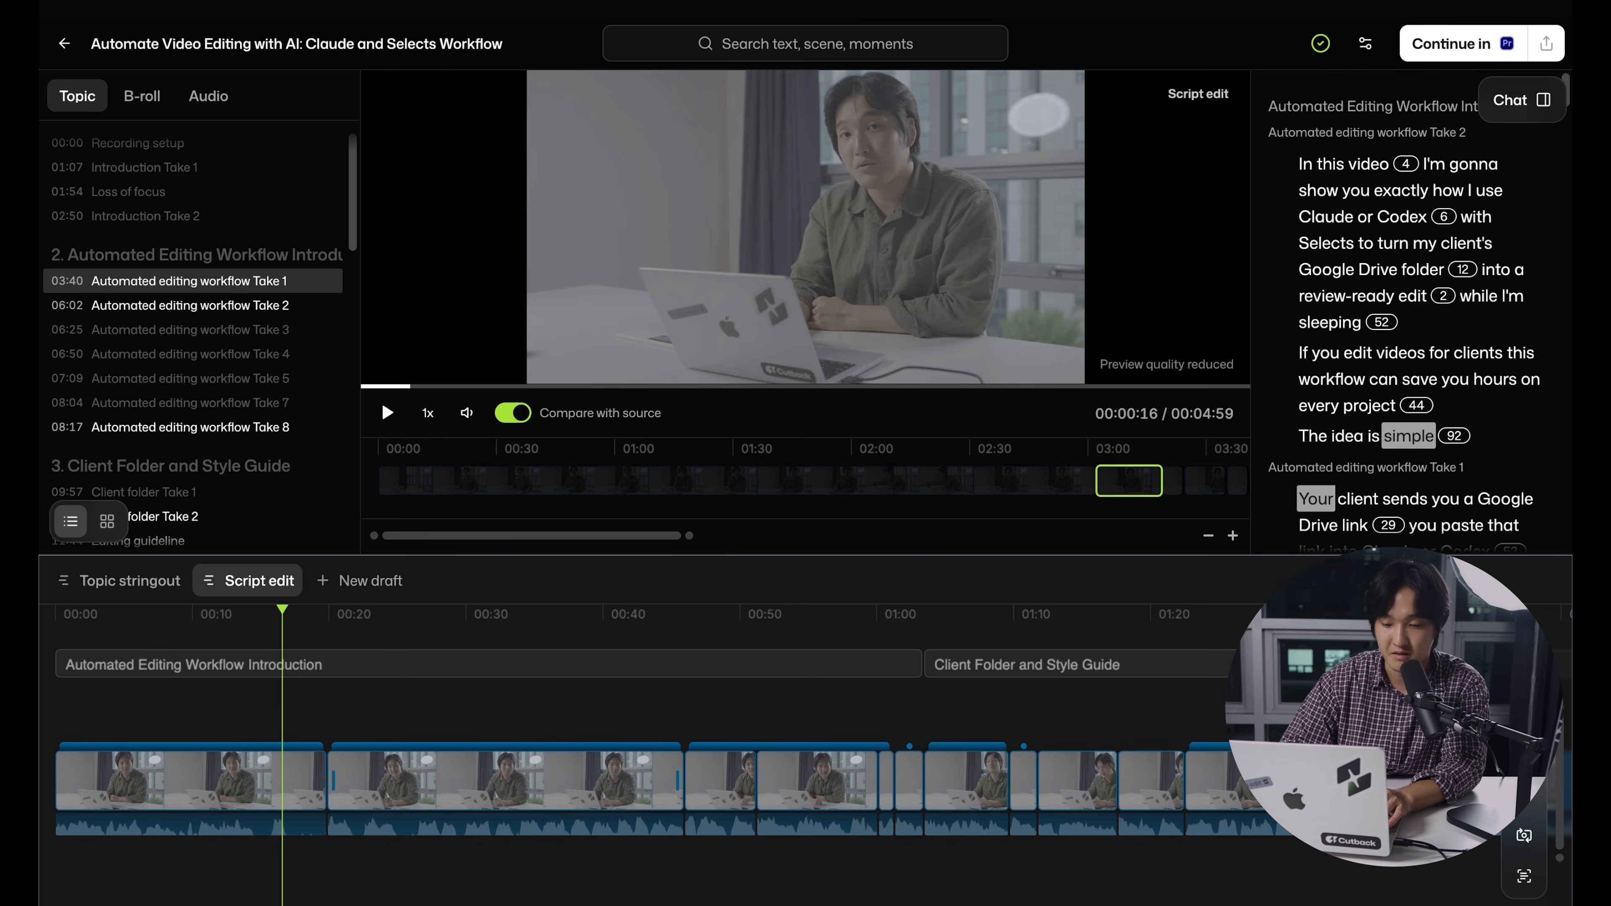
{"action": "scroll", "coordinate": [597, 786], "scroll_direction": "up", "scroll_amount": 5}
{"action": "scroll", "coordinate": [597, 785], "scroll_direction": "left", "scroll_amount": 10}
{"action": "scroll", "coordinate": [603, 787], "scroll_direction": "up", "scroll_amount": 2}
{"action": "scroll", "coordinate": [810, 791], "scroll_direction": "right", "scroll_amount": 4}
{"action": "scroll", "coordinate": [812, 792], "scroll_direction": "right", "scroll_amount": 2}
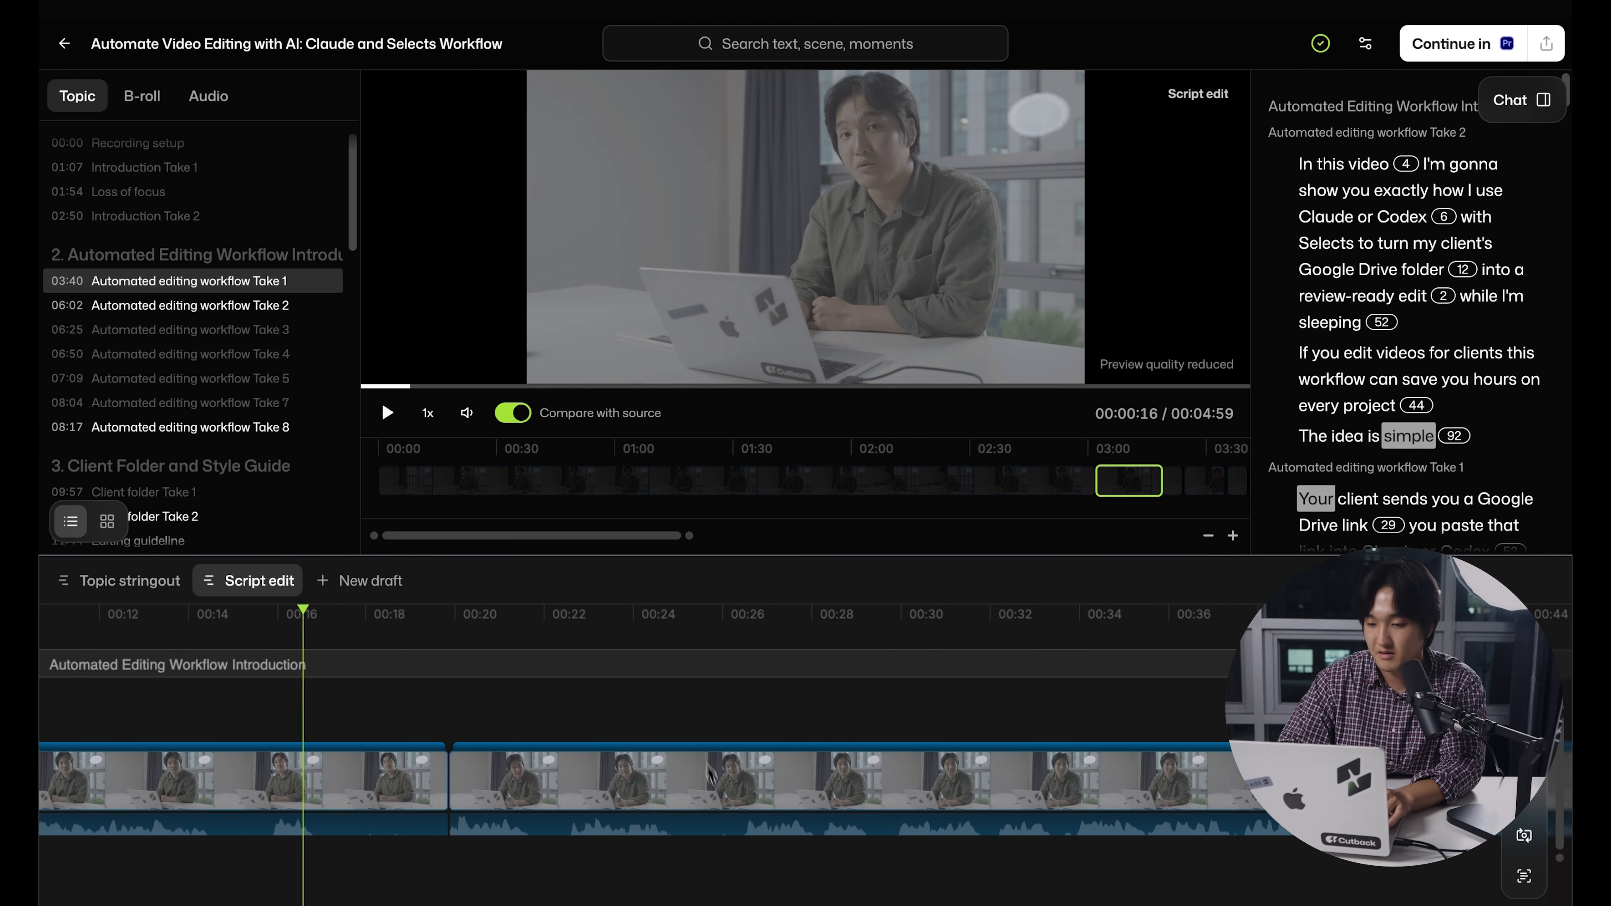
{"action": "left_click", "coordinate": [536, 623]}
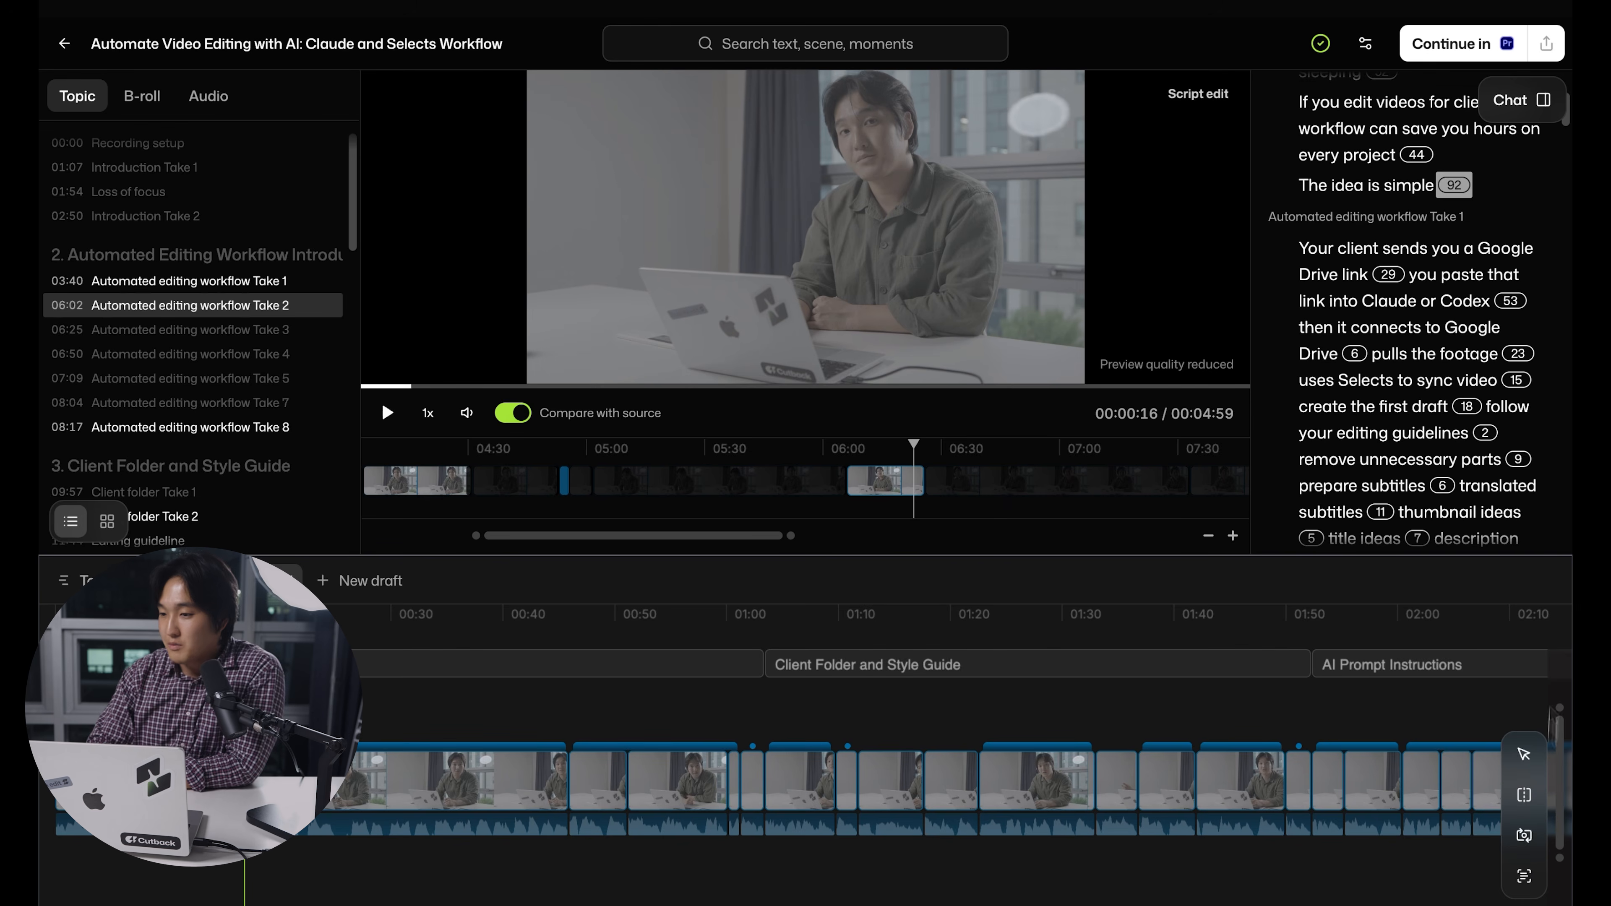
Open the chat assistant and send the request "hey remove all filler words and silences in the script edit draft"
{"action": "left_click", "coordinate": [1540, 98]}
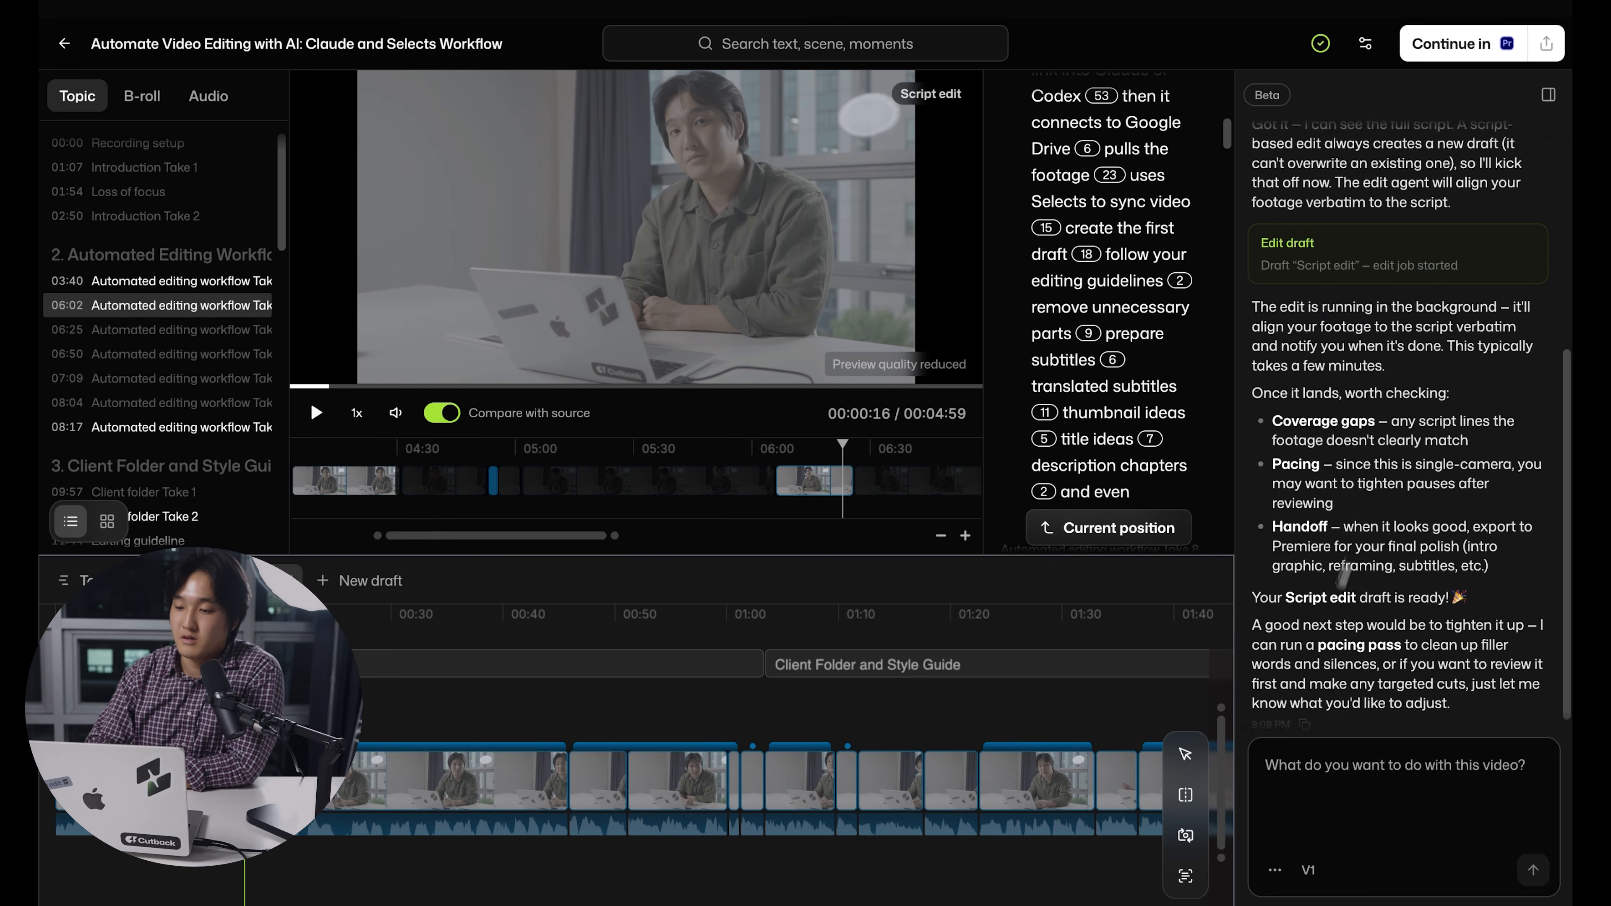
{"action": "type", "text": "hey remove all filler w"}
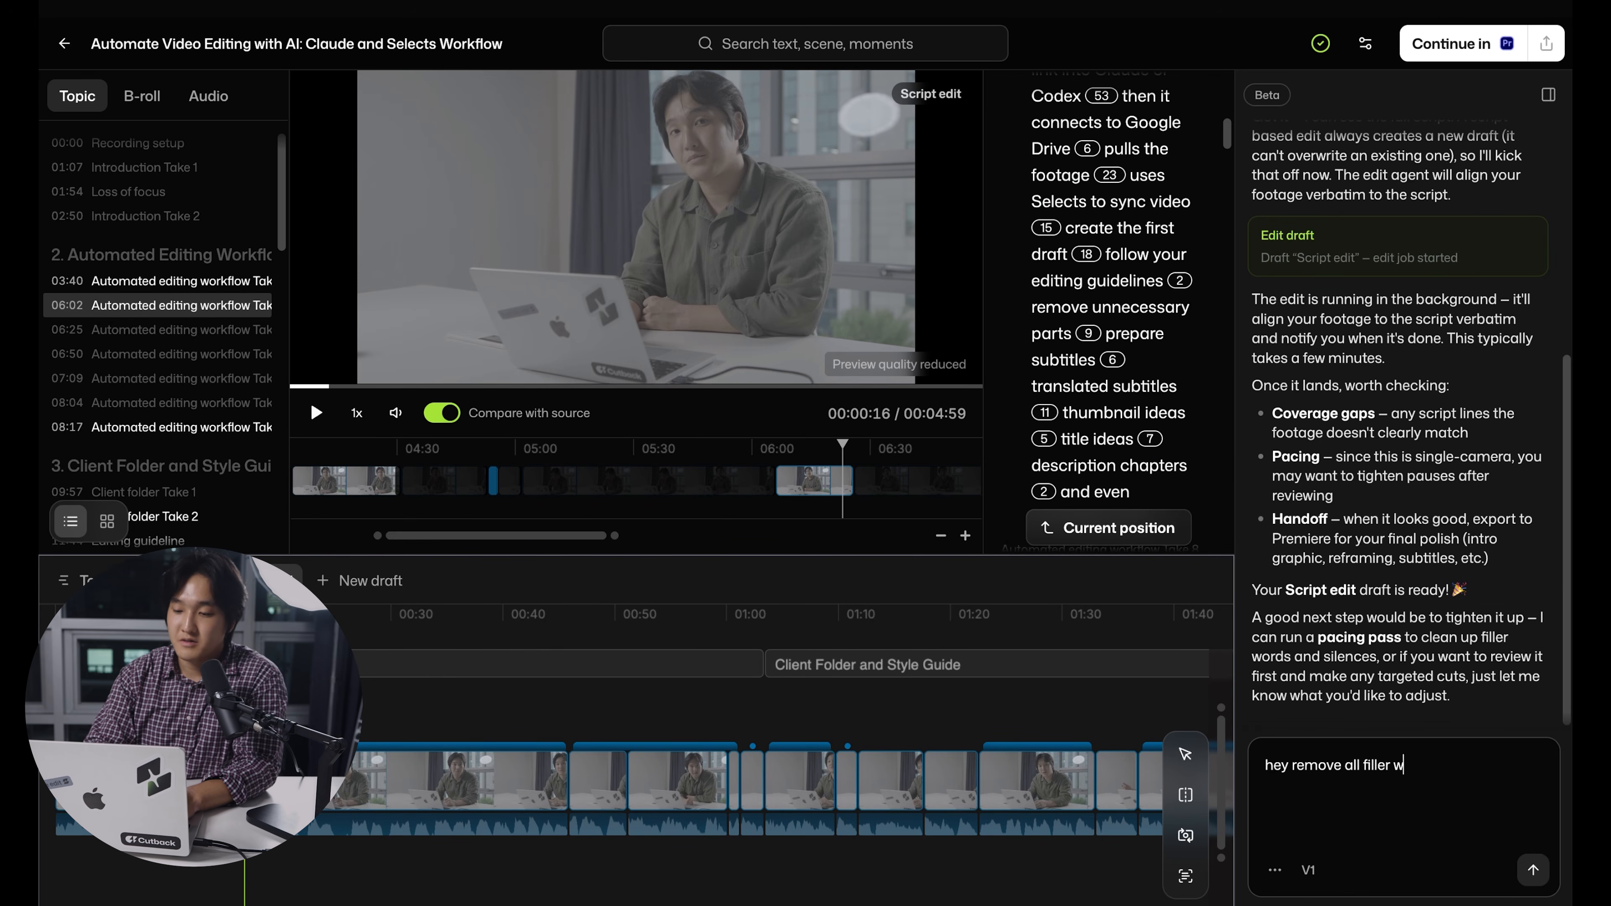
{"action": "type", "text": "ords and silences in the sc"}
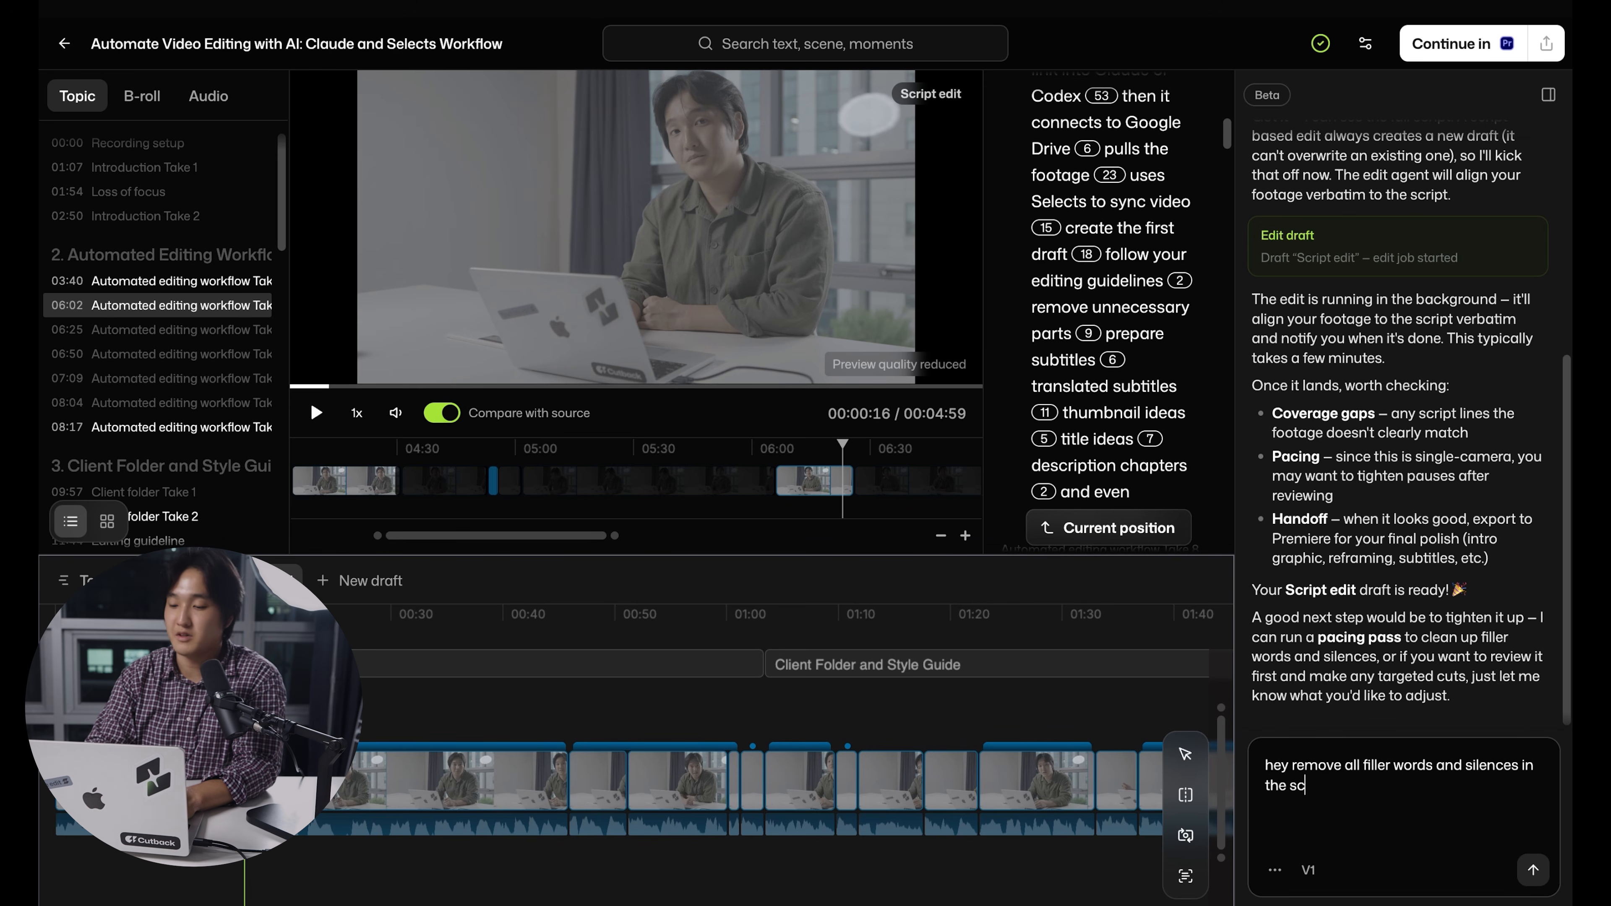
{"action": "type", "text": "ript edit draft"}
{"action": "key", "text": "Return"}
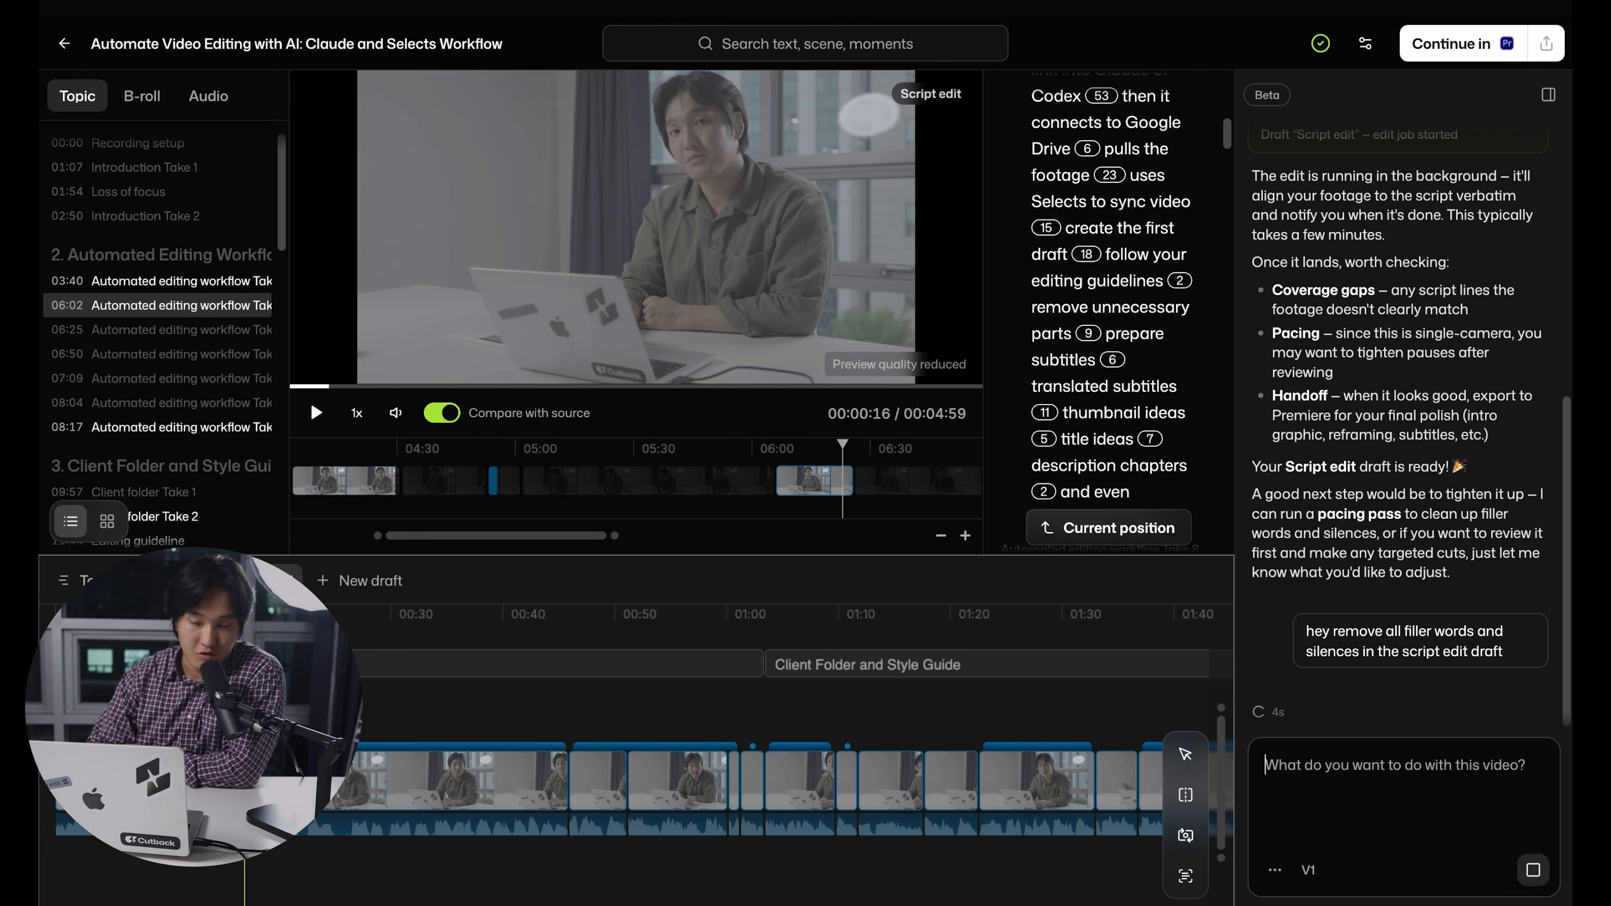
Choose silence removal from the timeline's cleanup options for the script edit draft
{"action": "left_click", "coordinate": [1186, 875]}
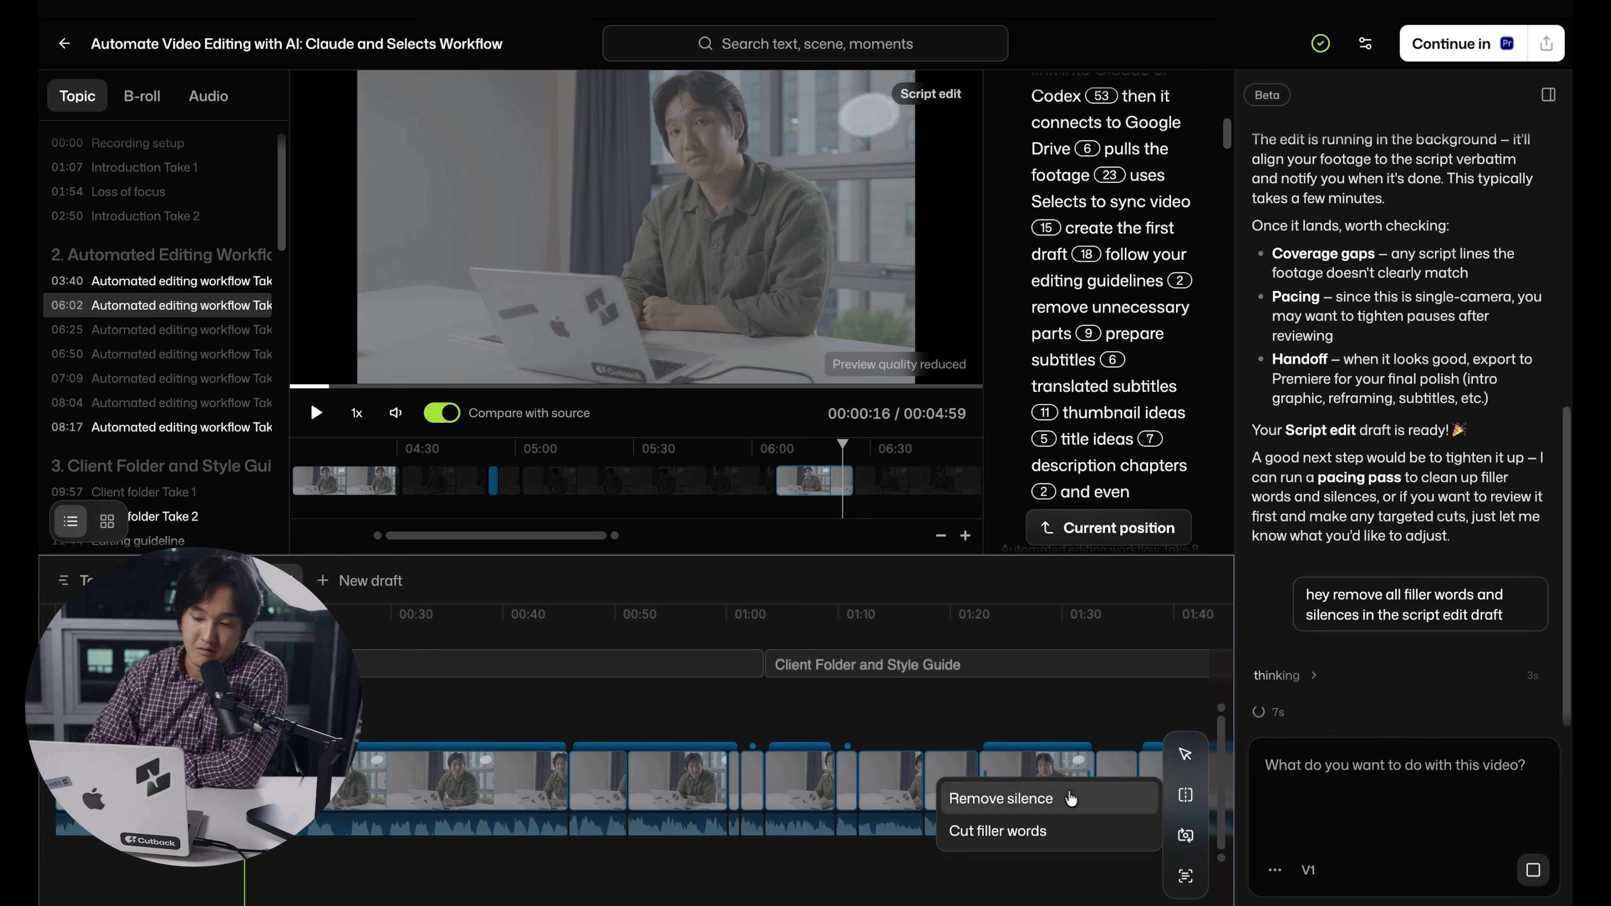
{"action": "left_click", "coordinate": [1066, 798]}
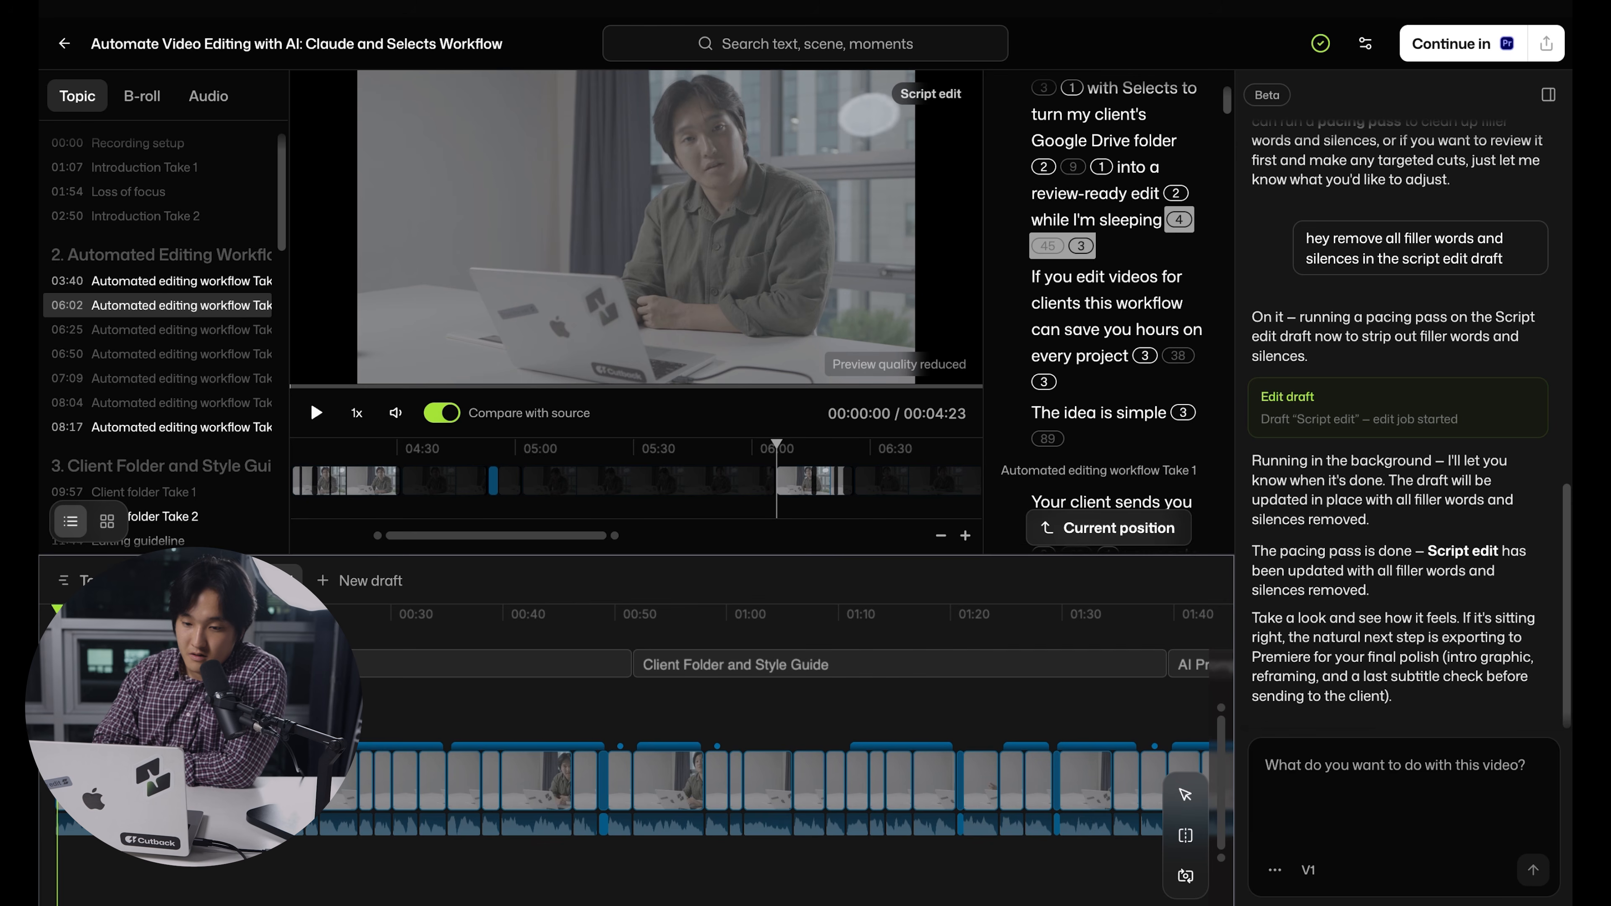
Play the tightened draft from the start for about 11 seconds and review its timeline cuts and transcript
{"action": "key", "text": "space"}
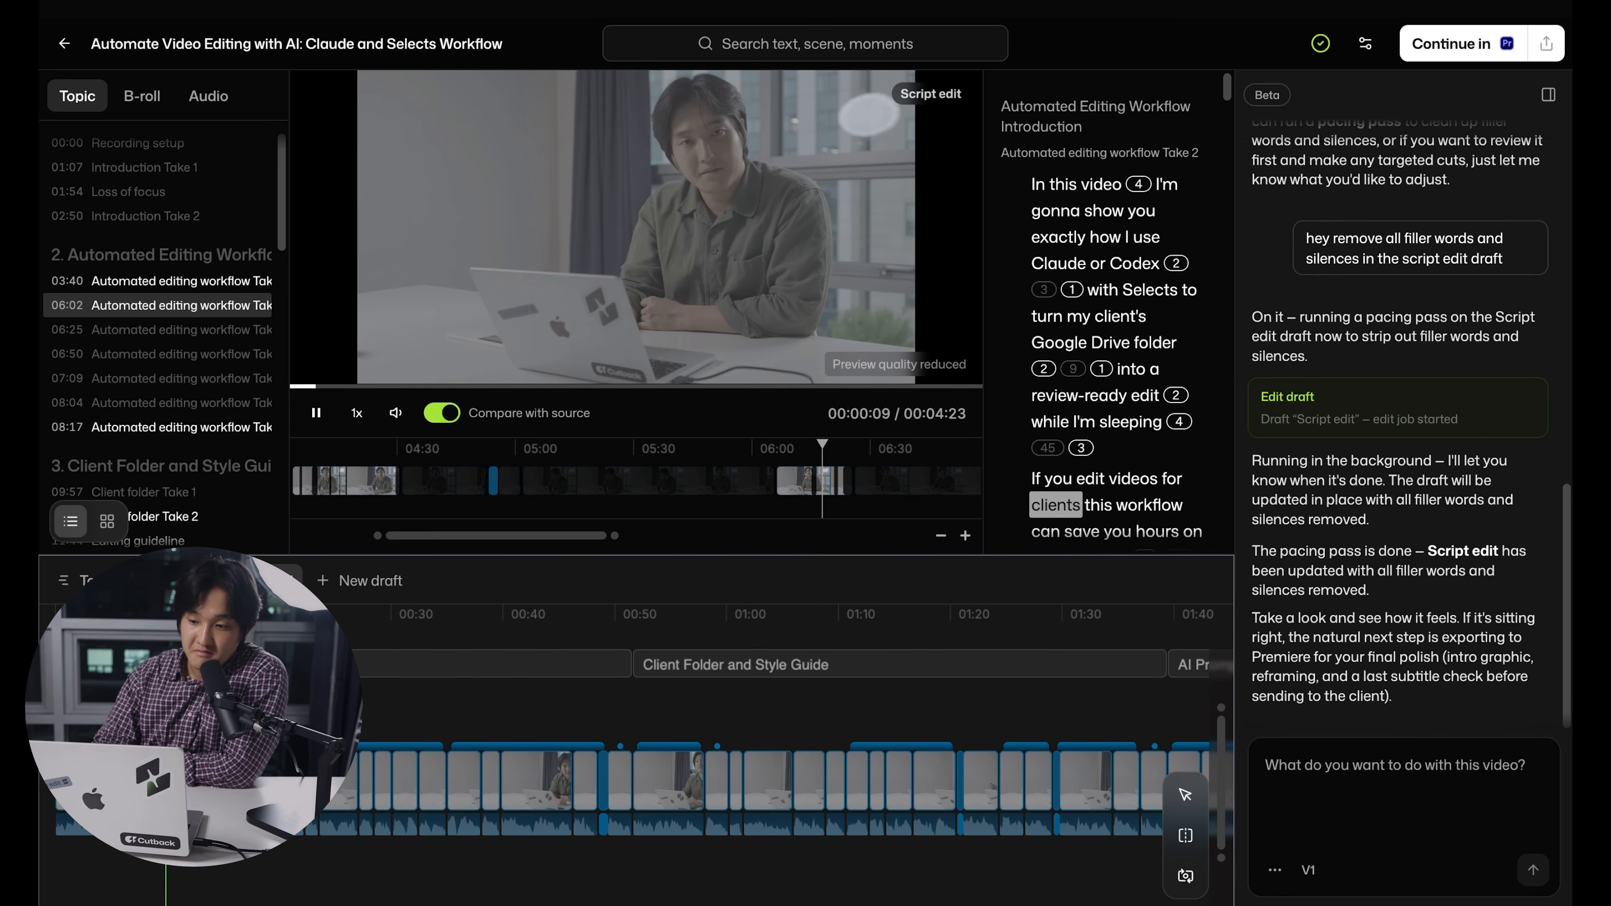
{"action": "key", "text": "space"}
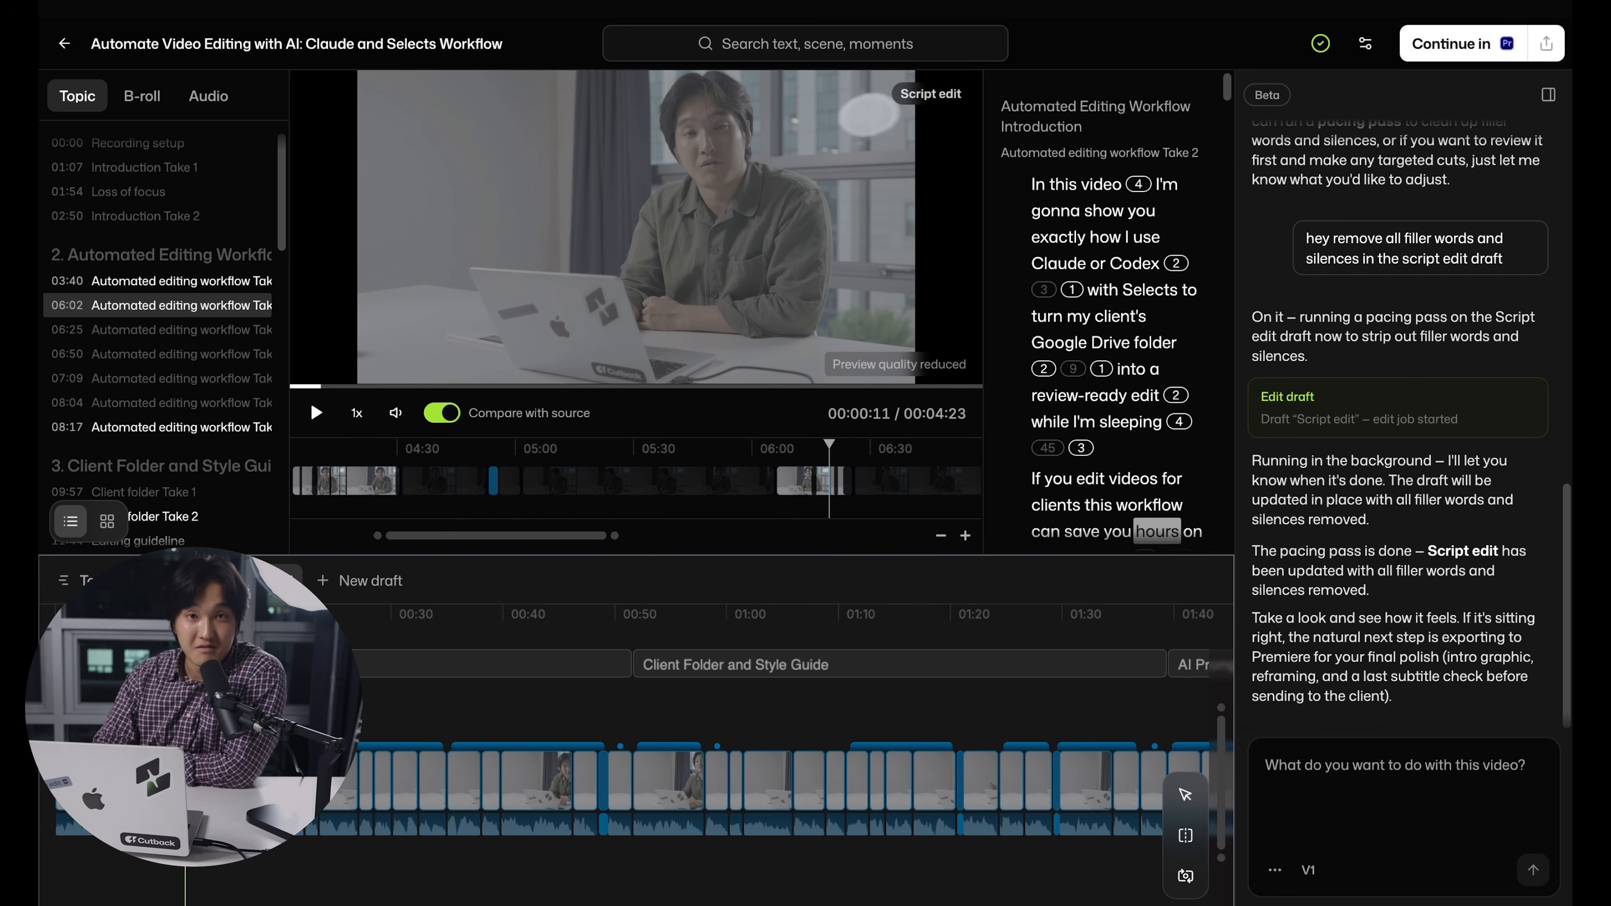
{"action": "scroll", "coordinate": [266, 762], "scroll_direction": "up", "scroll_amount": 3}
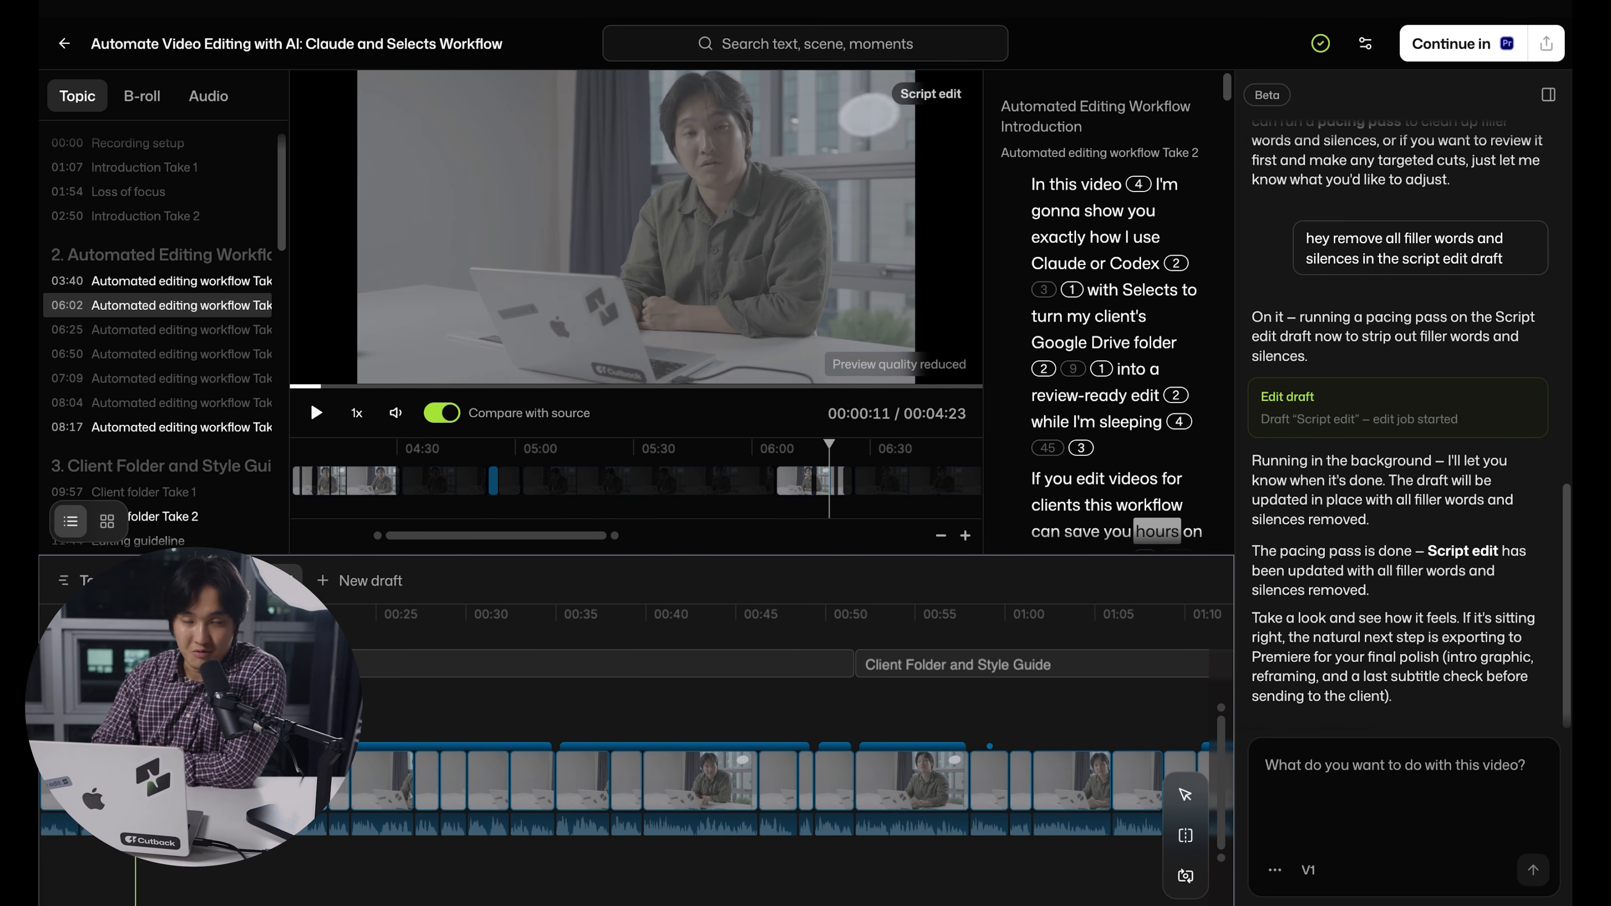
{"action": "scroll", "coordinate": [1067, 451], "scroll_direction": "down", "scroll_amount": 4}
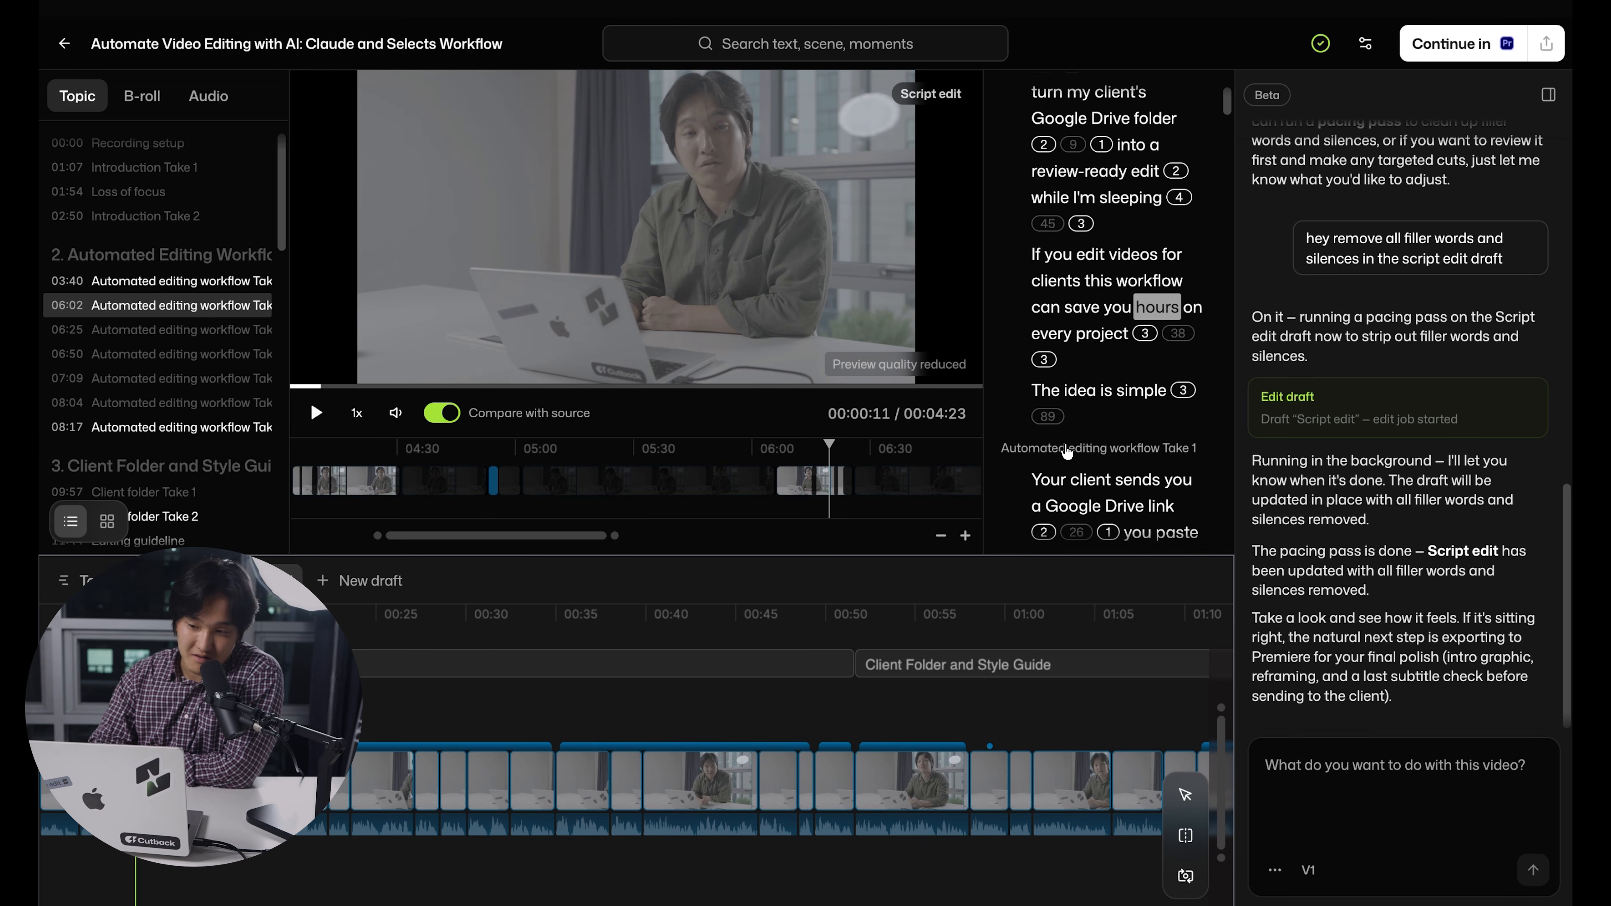
{"action": "scroll", "coordinate": [1068, 452], "scroll_direction": "down", "scroll_amount": 1}
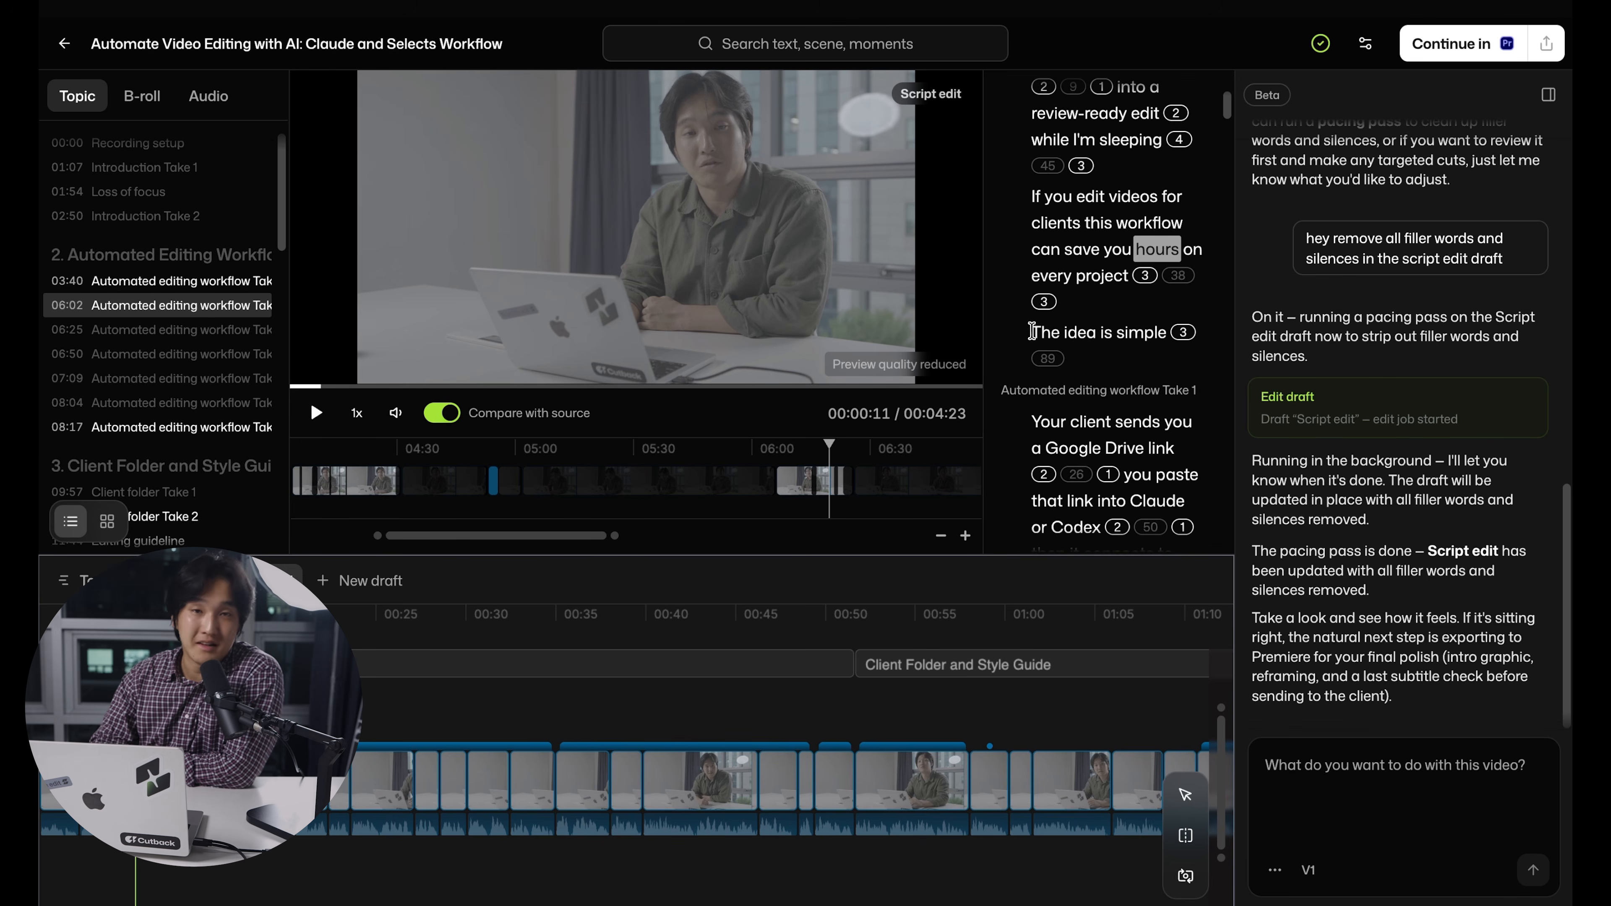
Delete the sentence "The idea is simple" from the transcript and undo the deletion
{"action": "left_click_drag", "start_coordinate": [1033, 332], "coordinate": [1231, 335]}
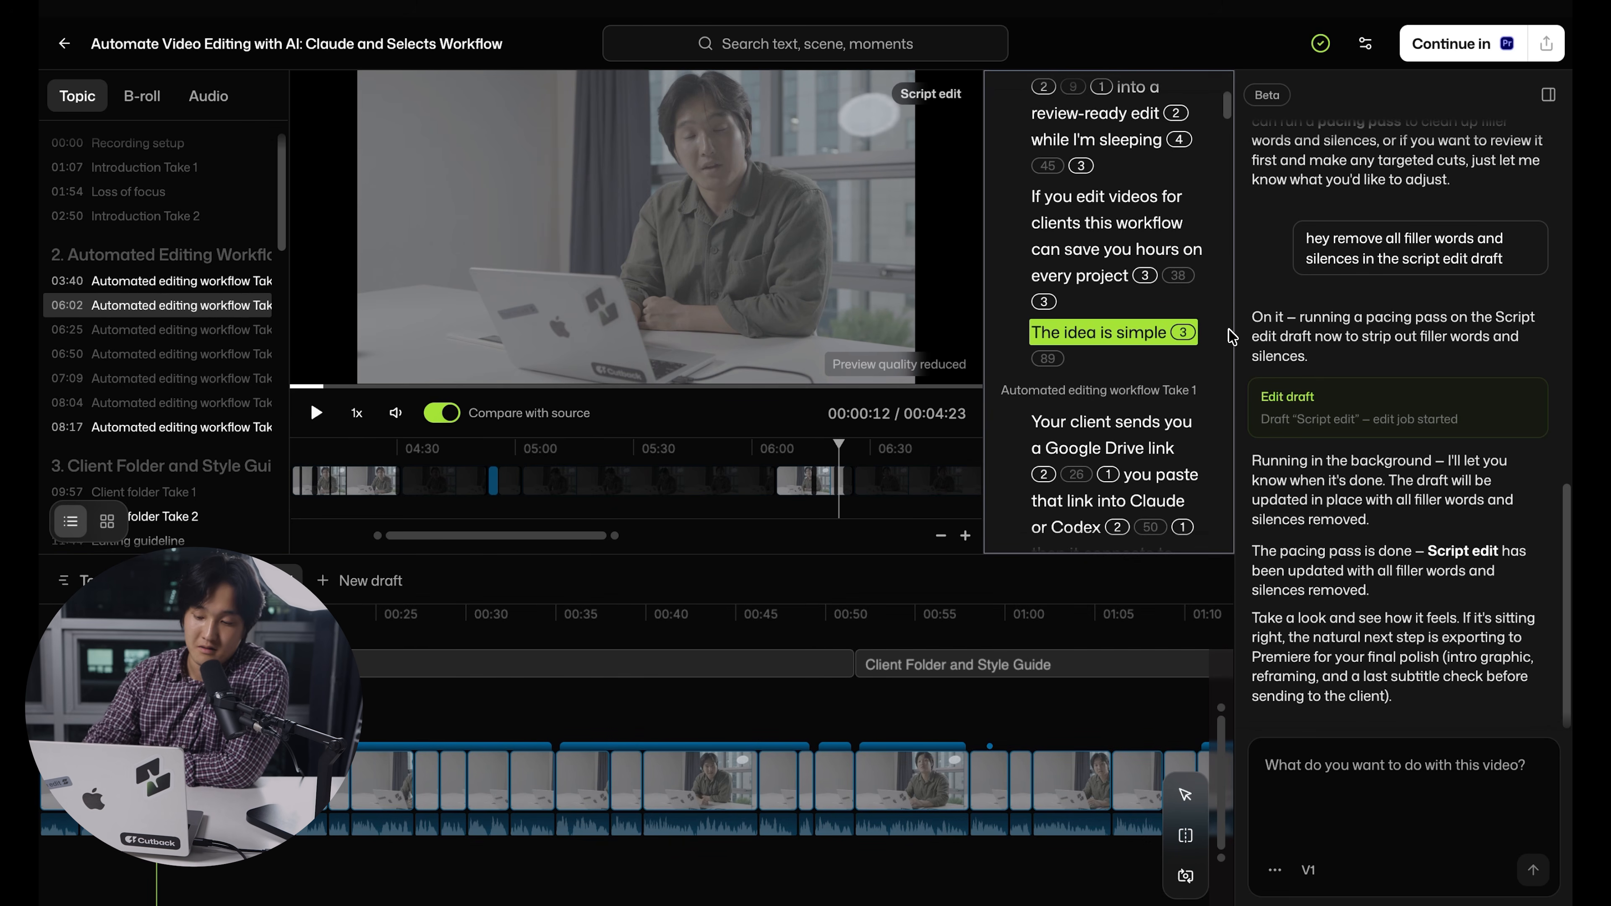
{"action": "key", "text": "BackSpace"}
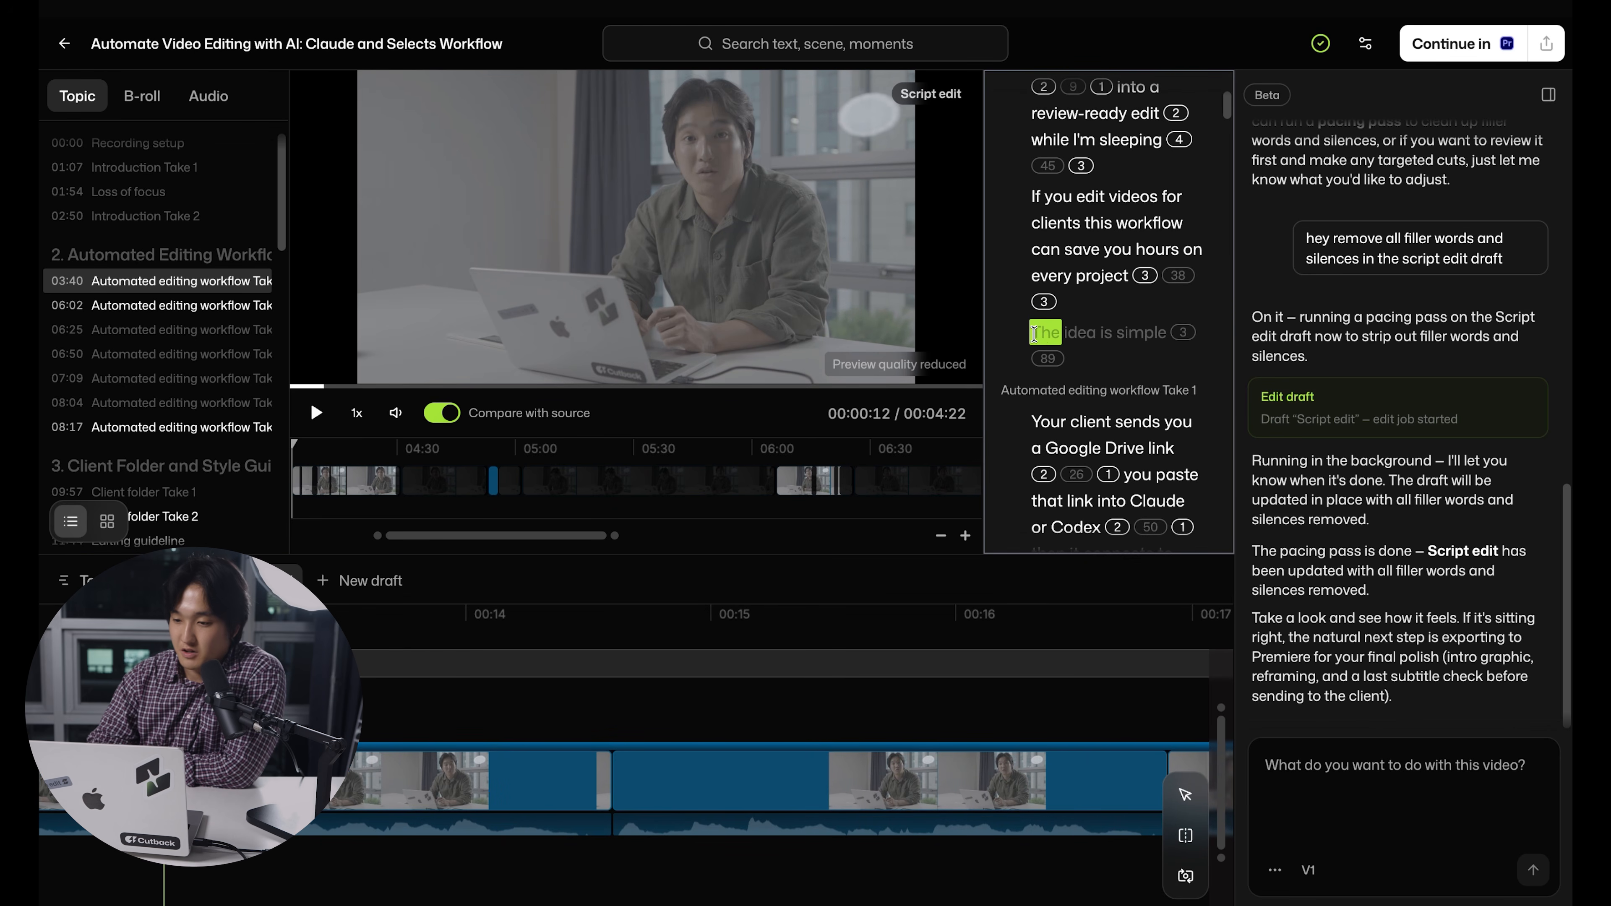
{"action": "key", "text": "ctrl+z"}
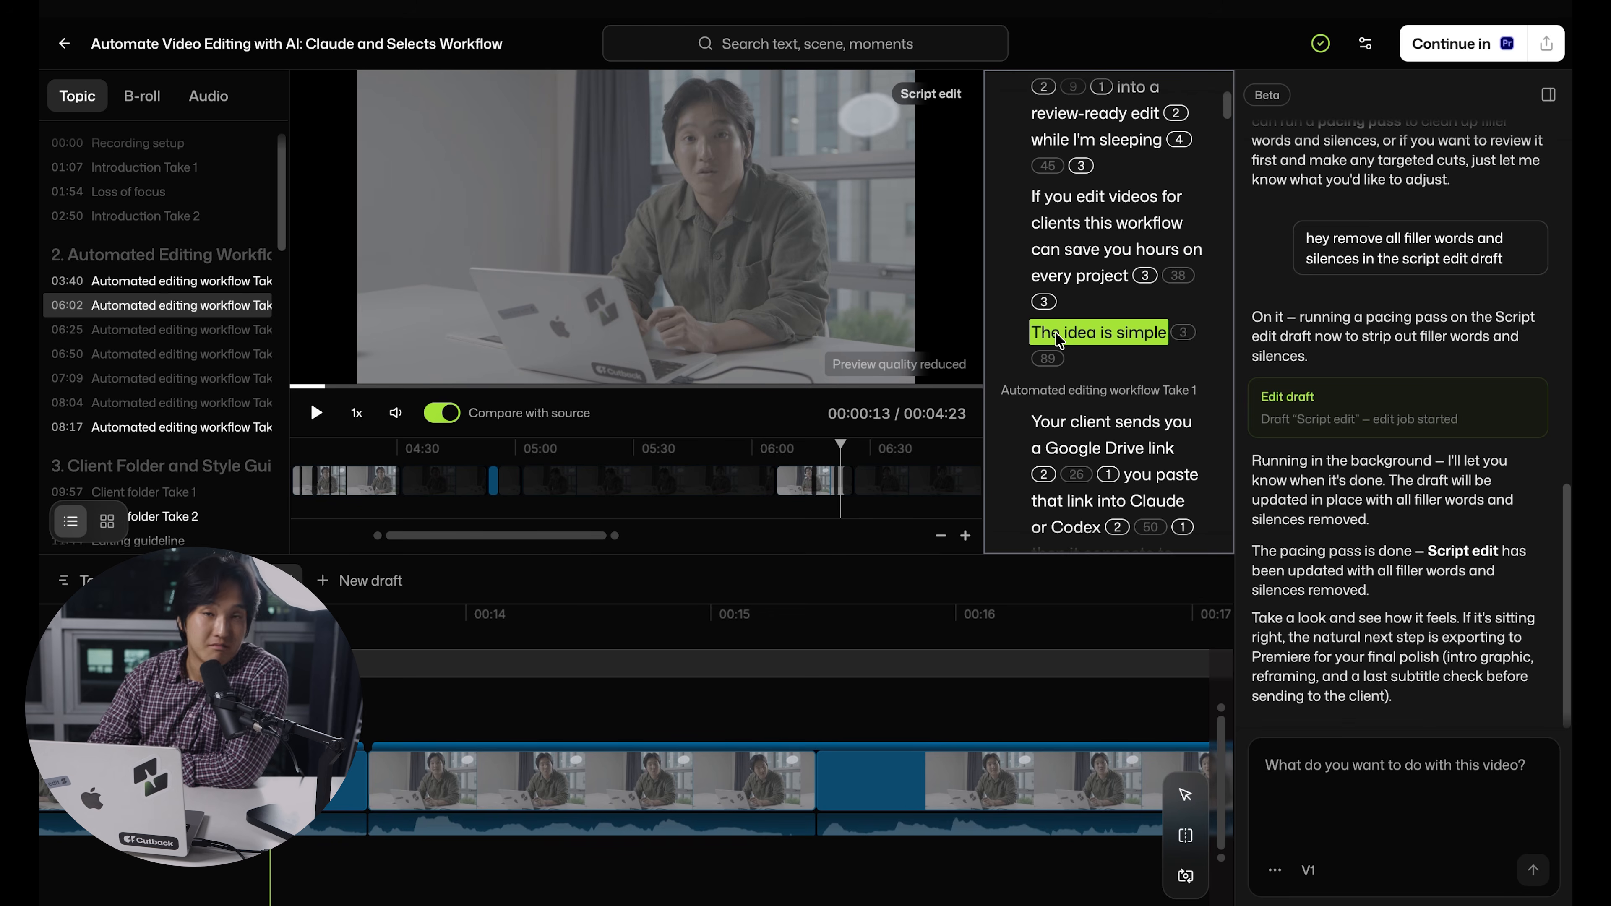